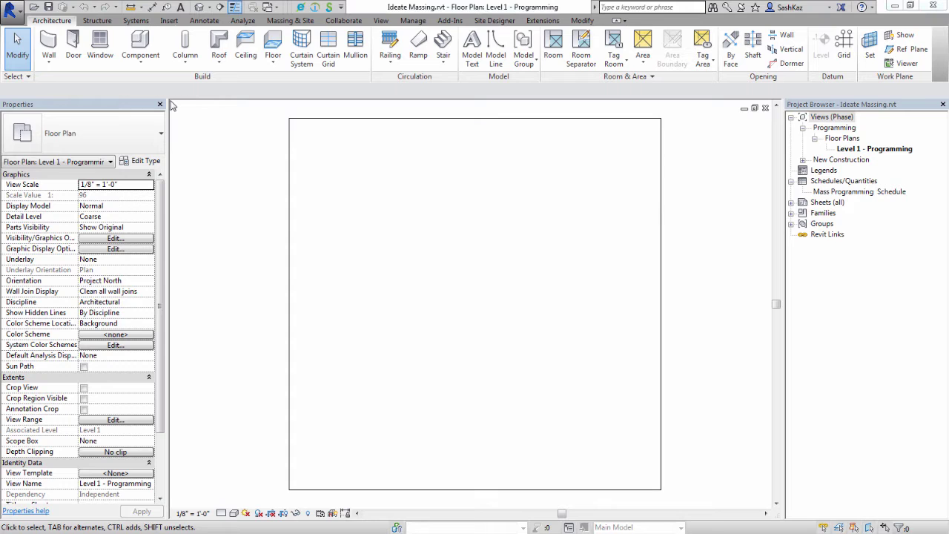
- Inspect the Administration mass box's type list and type properties without changing anything
click(291, 145)
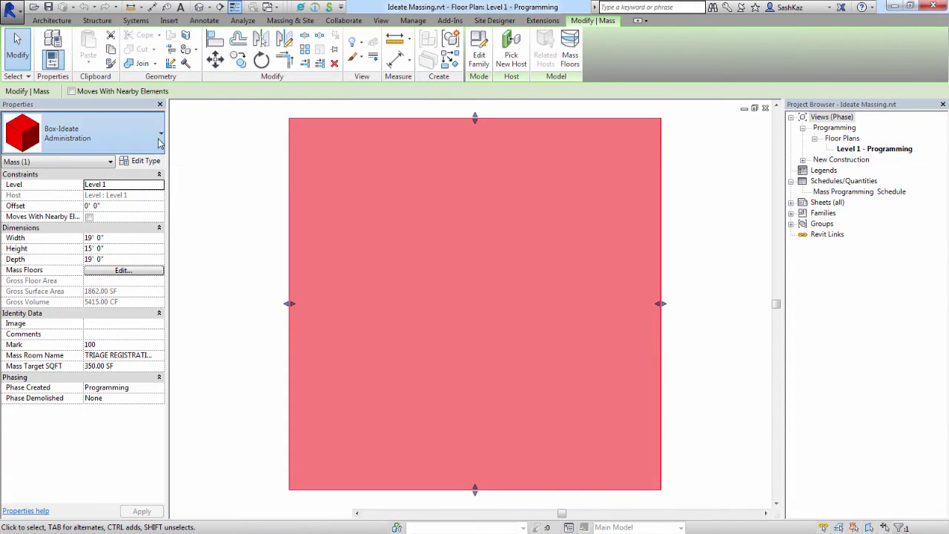
click(107, 148)
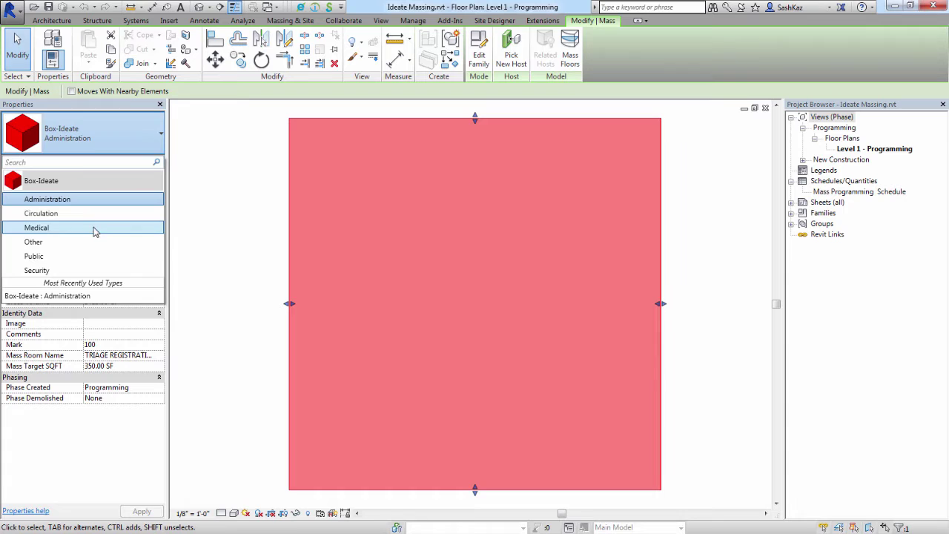
click(91, 180)
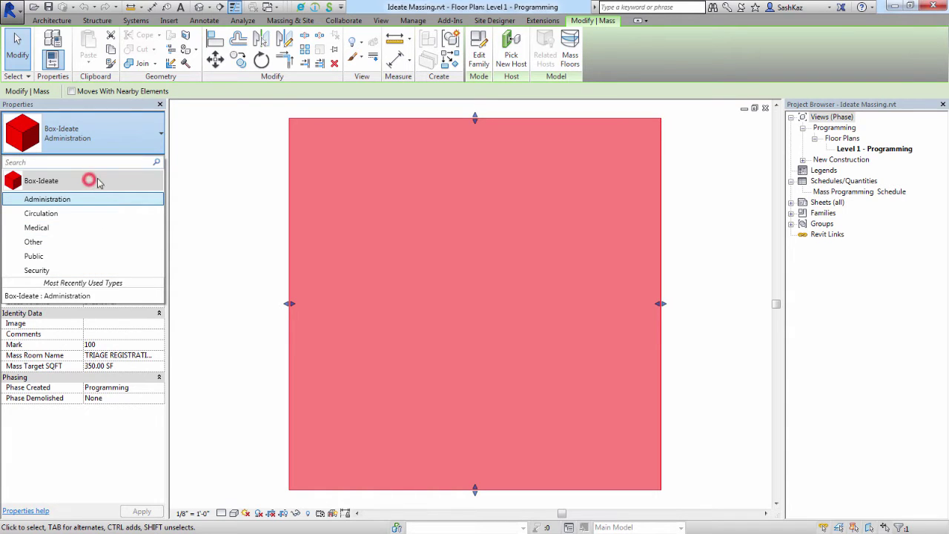
click(201, 162)
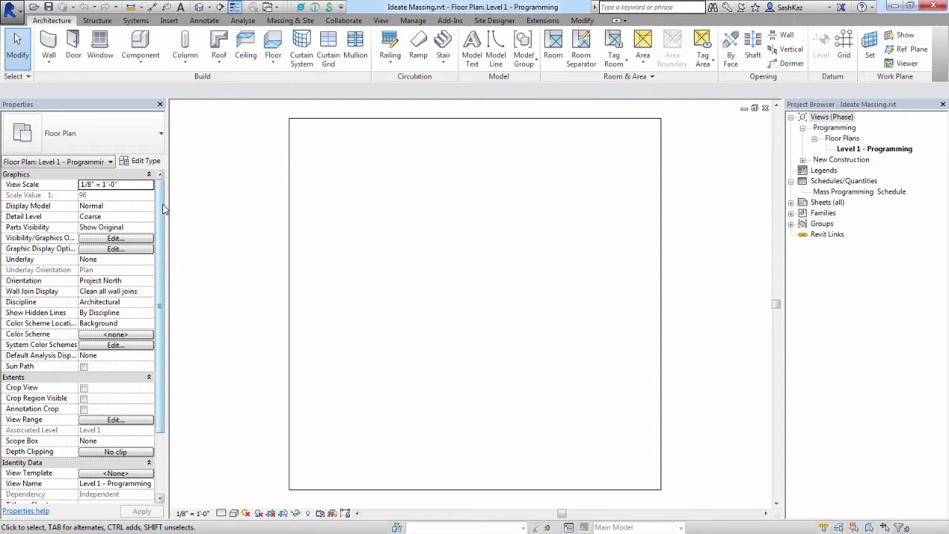
click(292, 224)
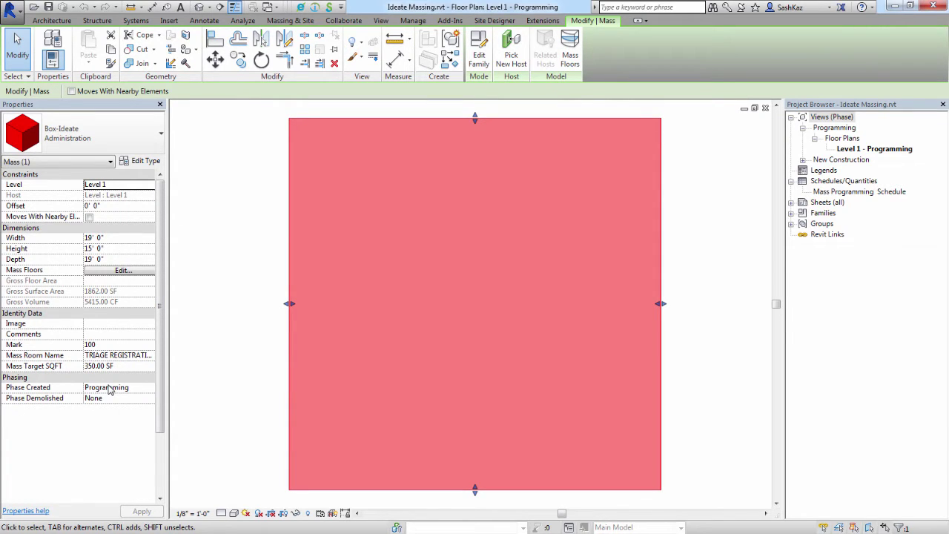
click(138, 163)
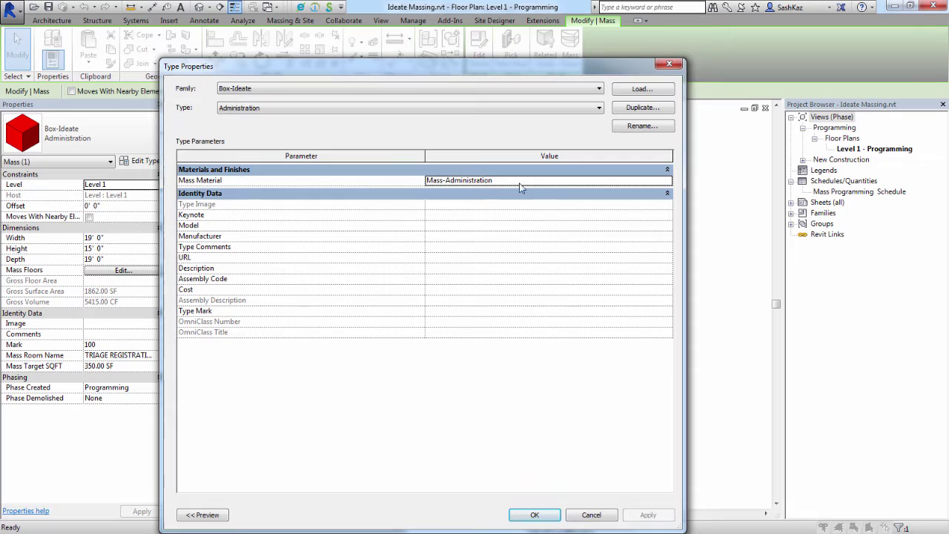
click(535, 513)
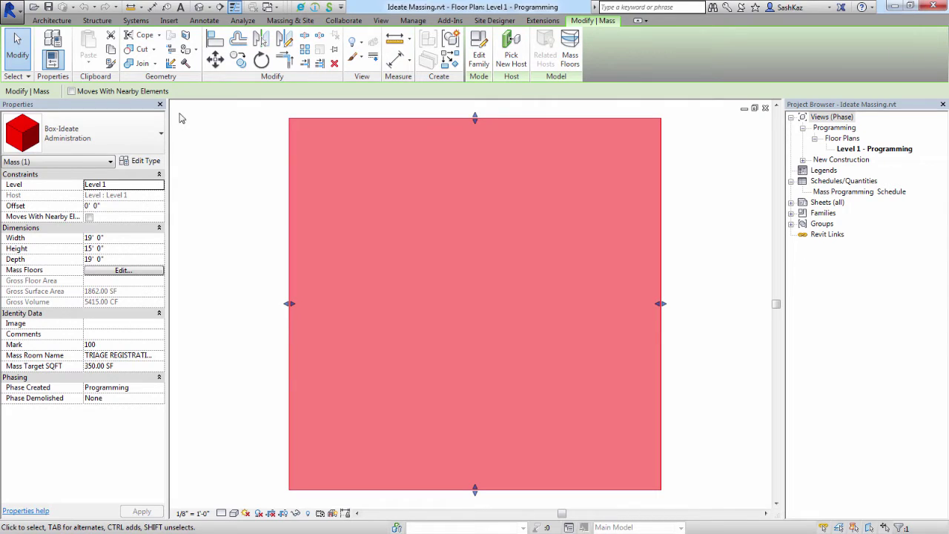
- Review the Programming, Existing and New Construction phases in the Phasing dialog
click(408, 21)
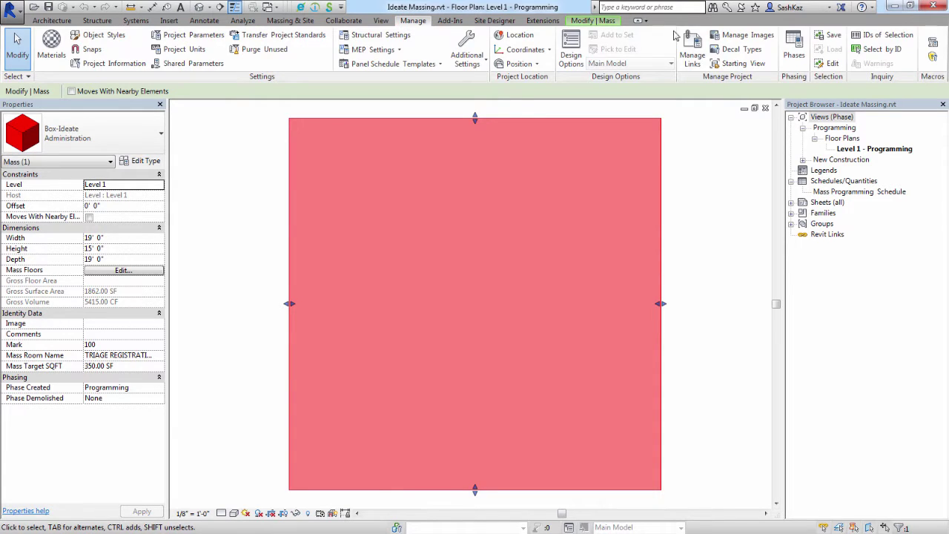
click(791, 52)
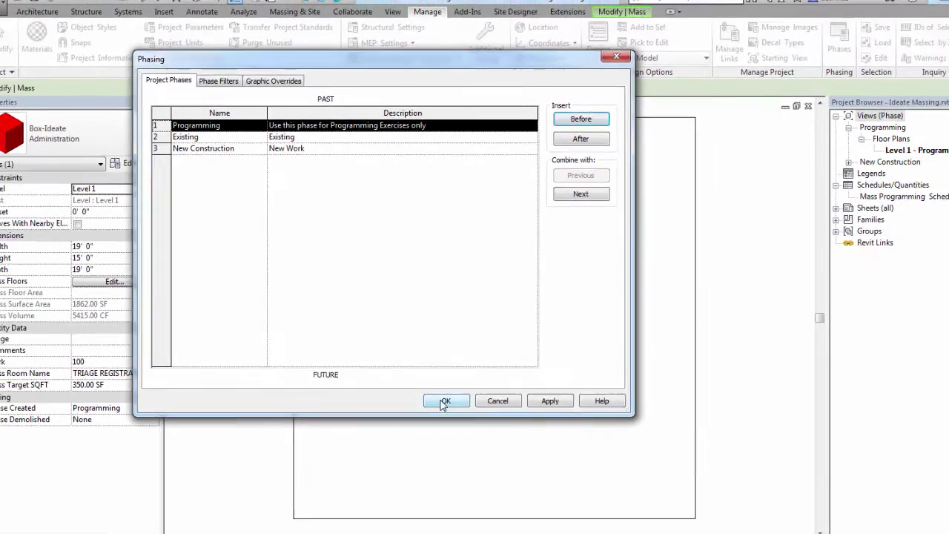
click(509, 481)
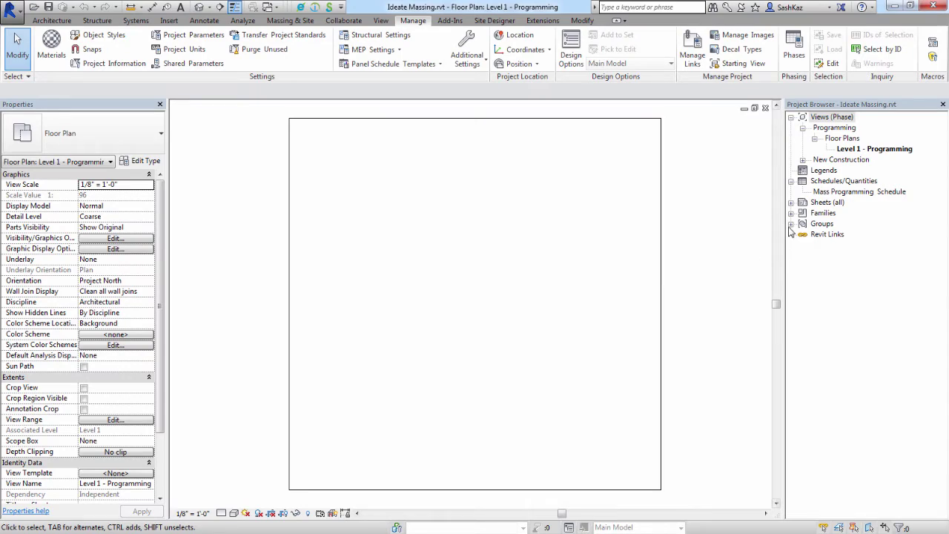
- View the Mass Programming Schedule, return to Level 1 - Programming, then switch to the Excel workbook
double_click(832, 192)
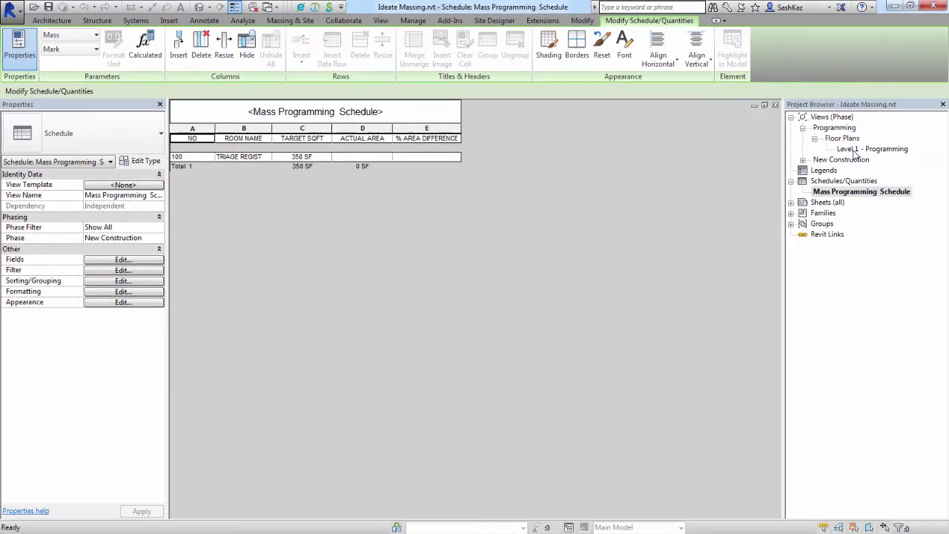
double_click(853, 149)
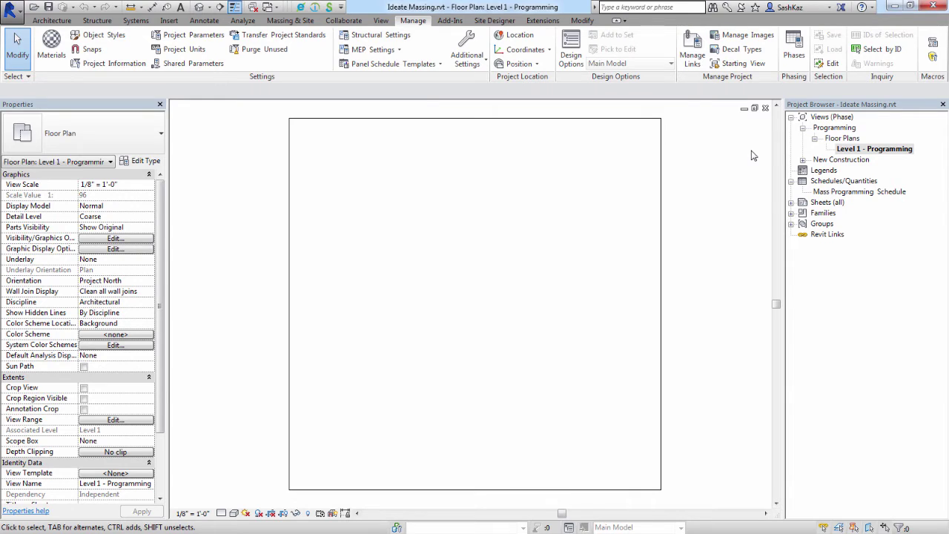
key(alt+Tab)
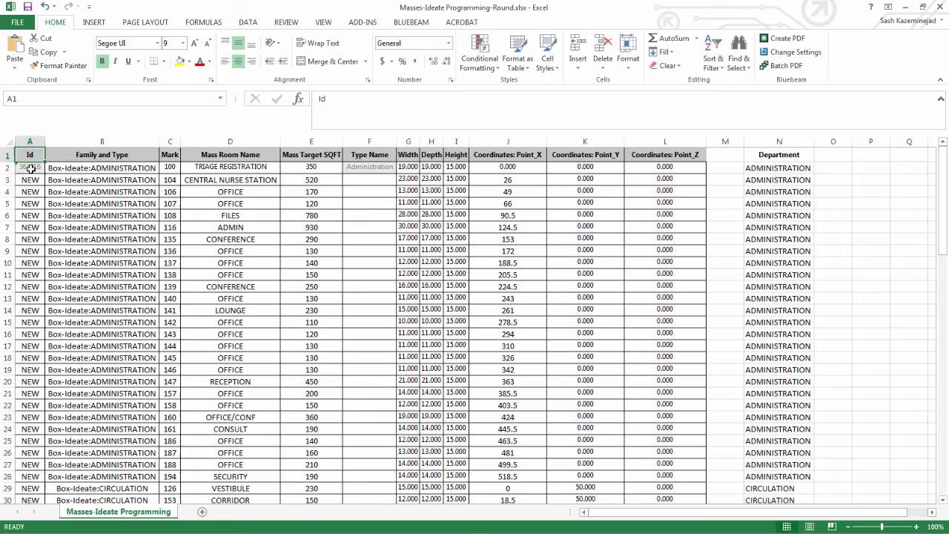
click(29, 180)
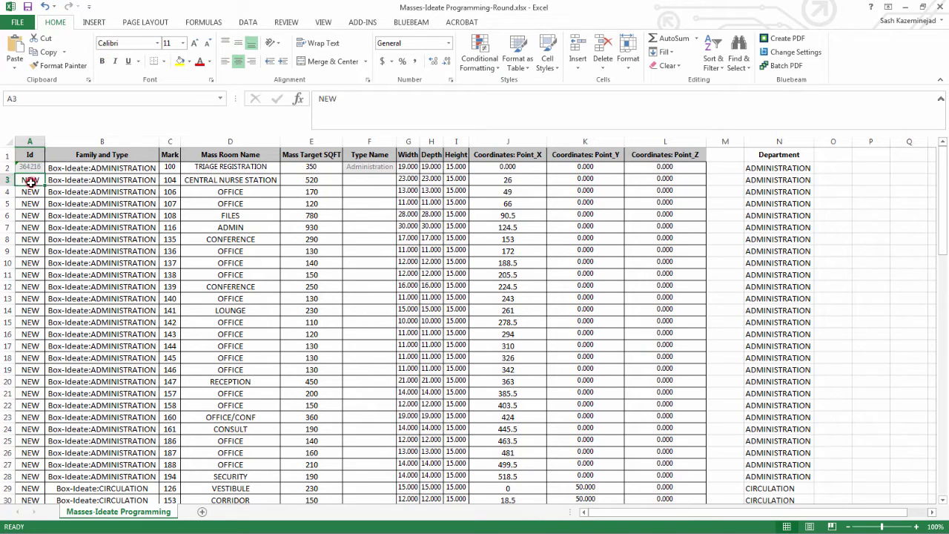
click(78, 180)
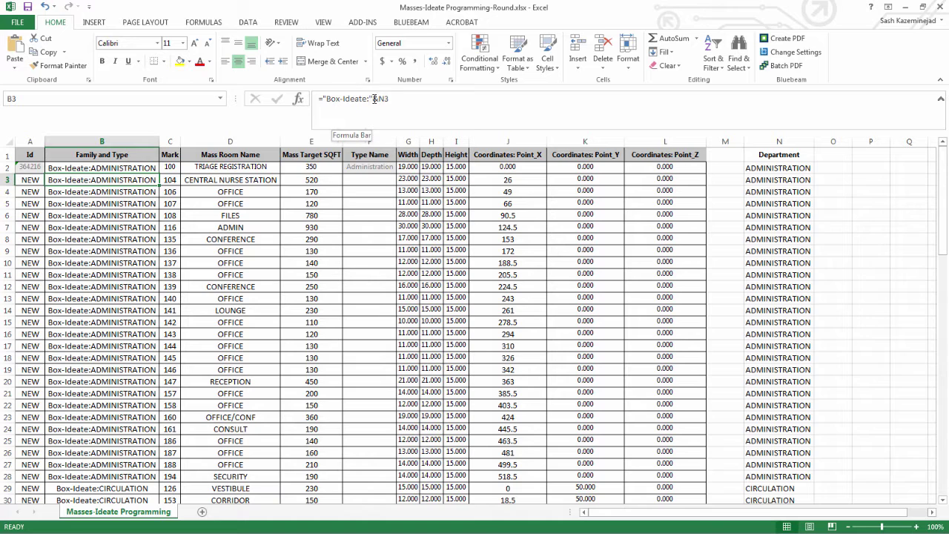
click(767, 181)
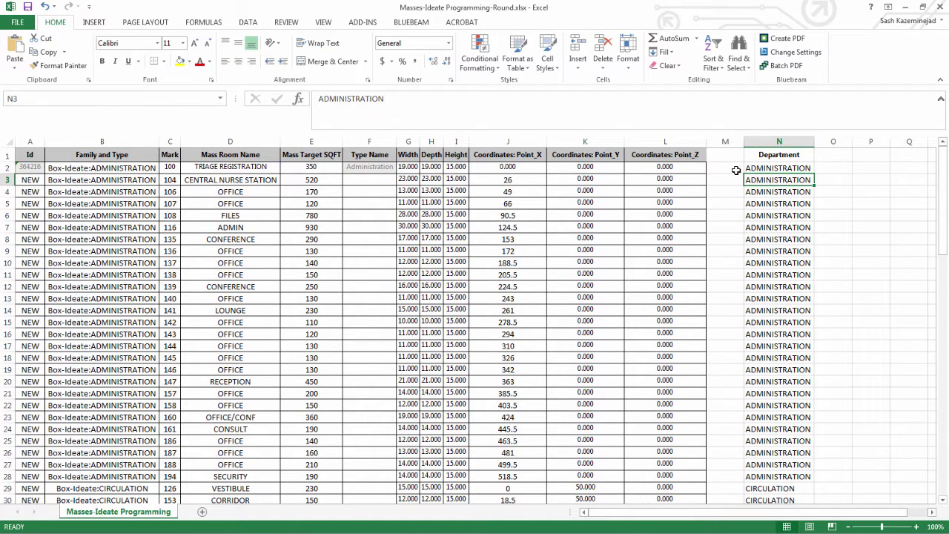
click(101, 180)
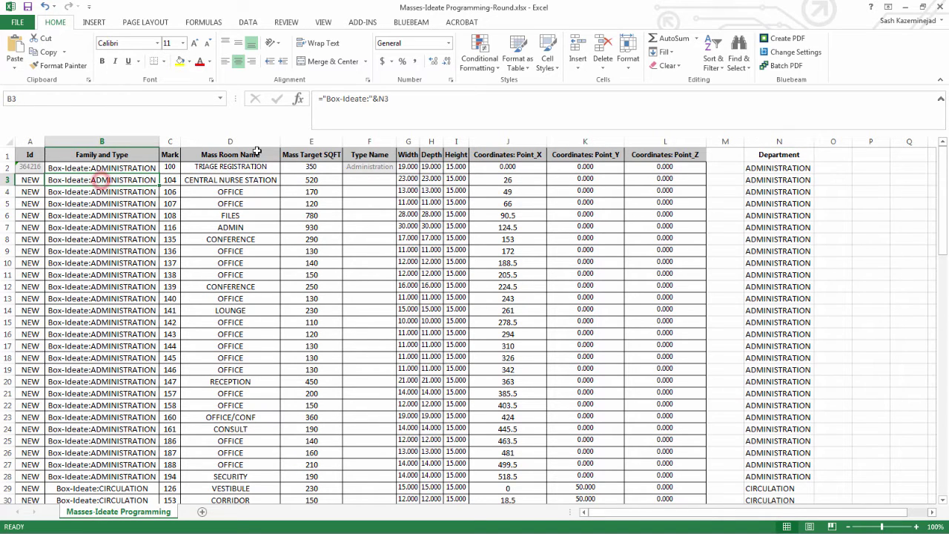
click(351, 99)
key(Return)
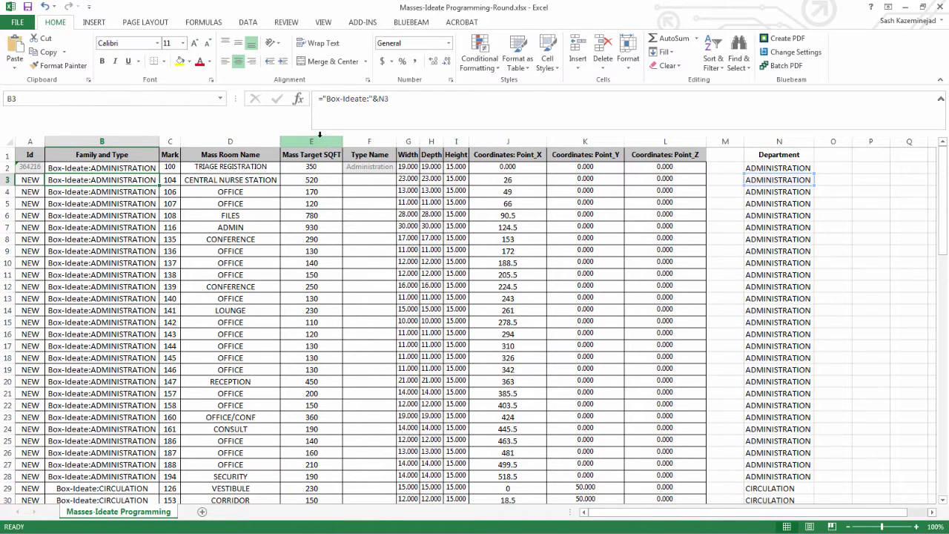
click(169, 179)
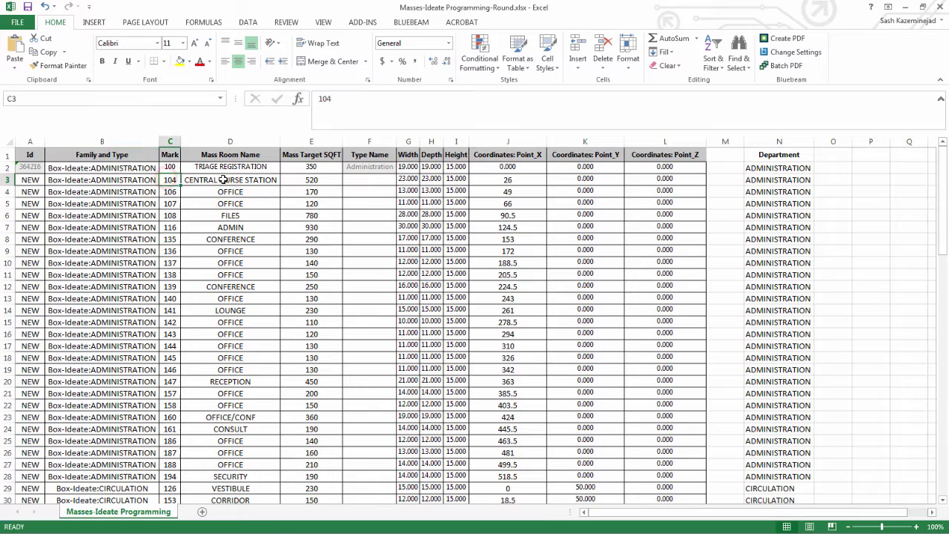
click(222, 179)
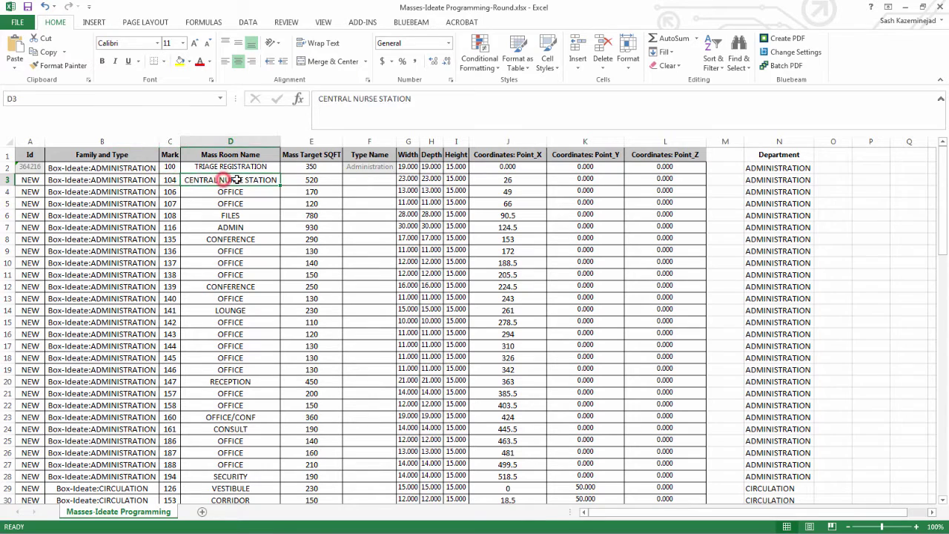
click(408, 179)
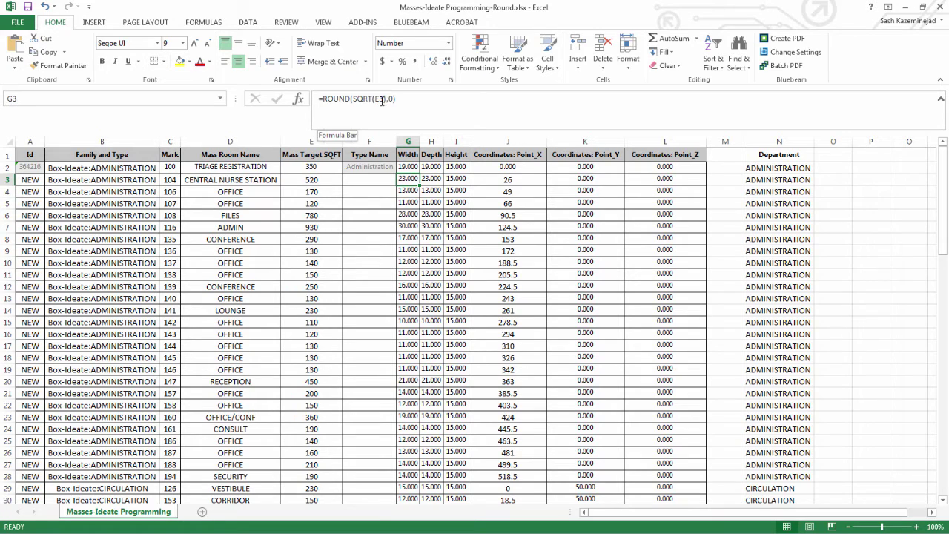
click(431, 179)
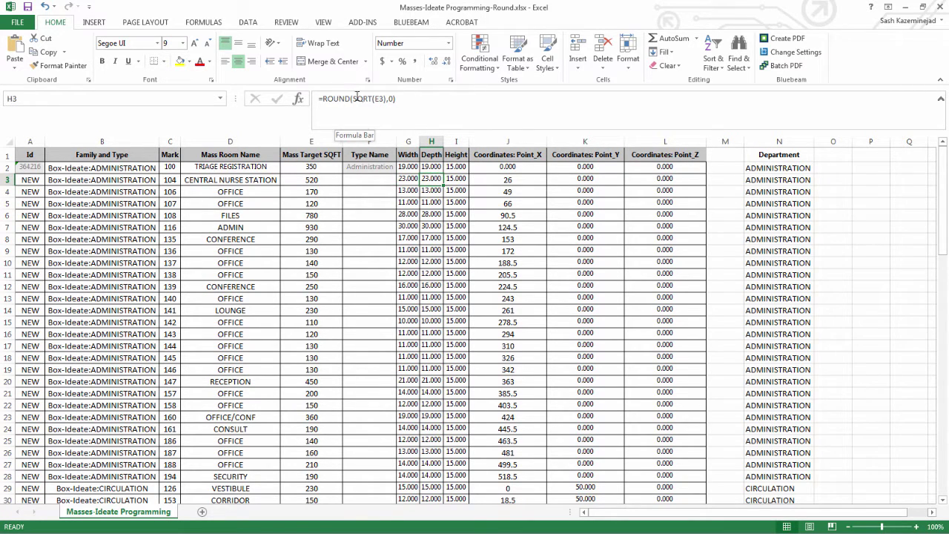
click(456, 178)
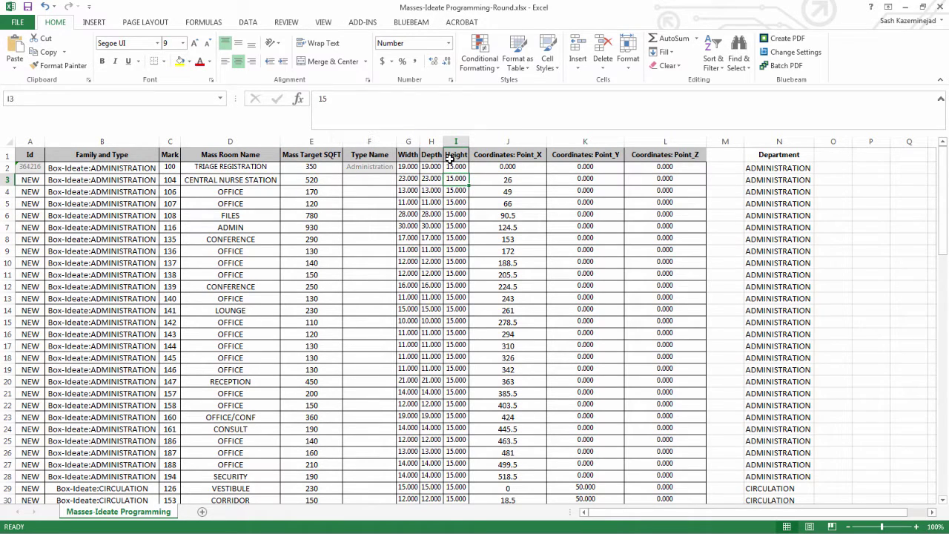
click(510, 167)
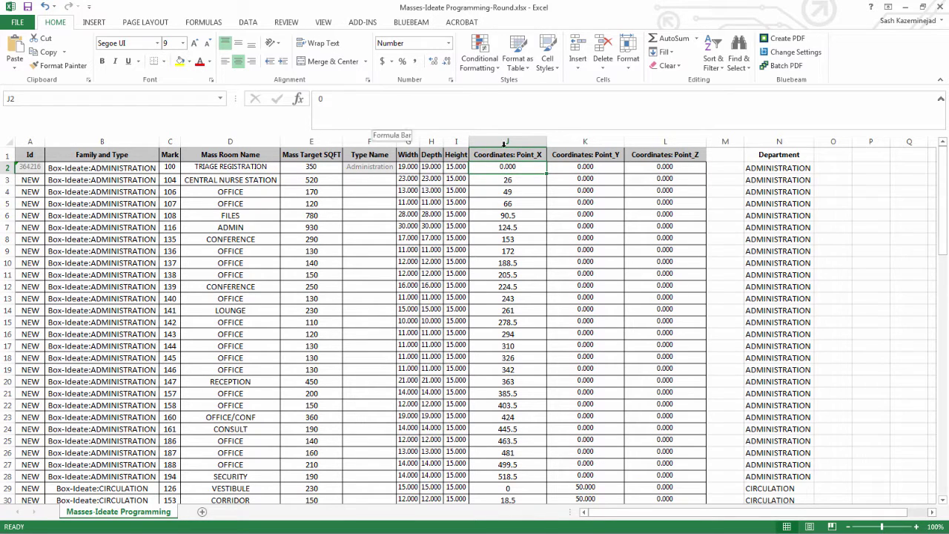
- Inspect J3's Point_X formula and its trailing +5 gap, leaving it unchanged
click(518, 181)
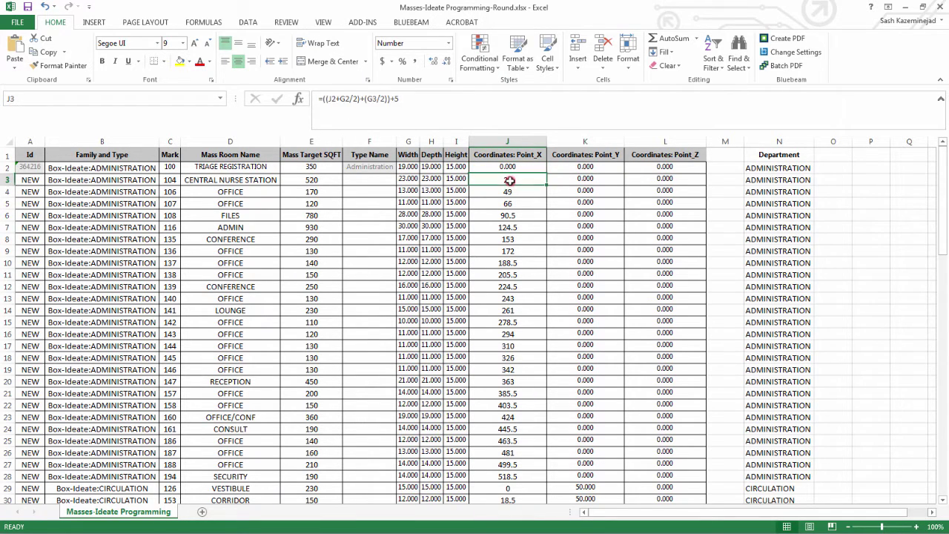
click(333, 99)
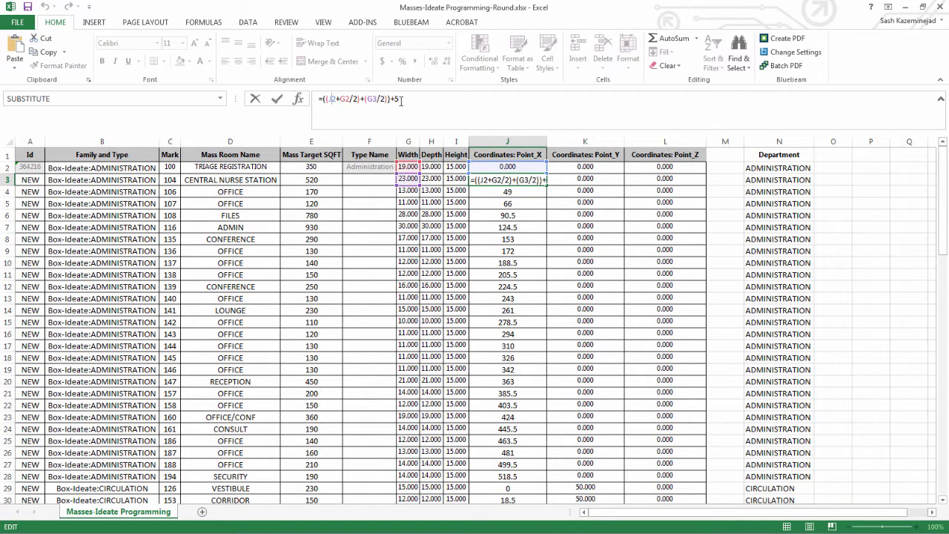
drag(401, 100, 393, 100)
key(Escape)
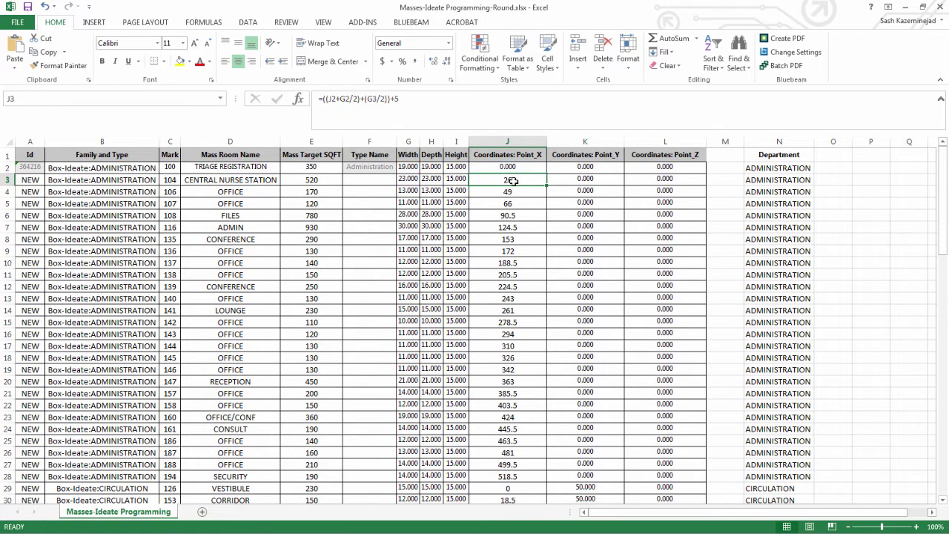
- Commit J4's =((J3+G3/2)+(G4/2))+5 formula so it returns 49, then return to Revit
click(509, 191)
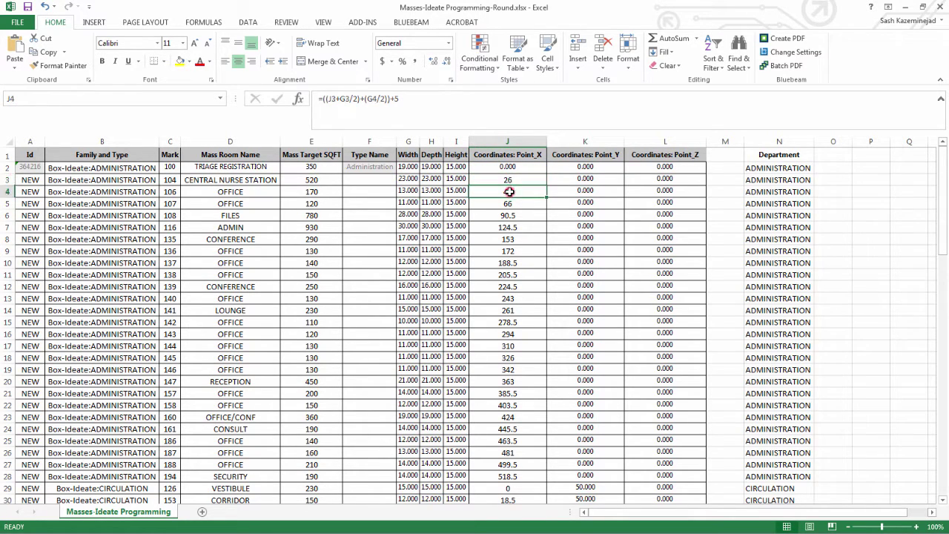
click(336, 99)
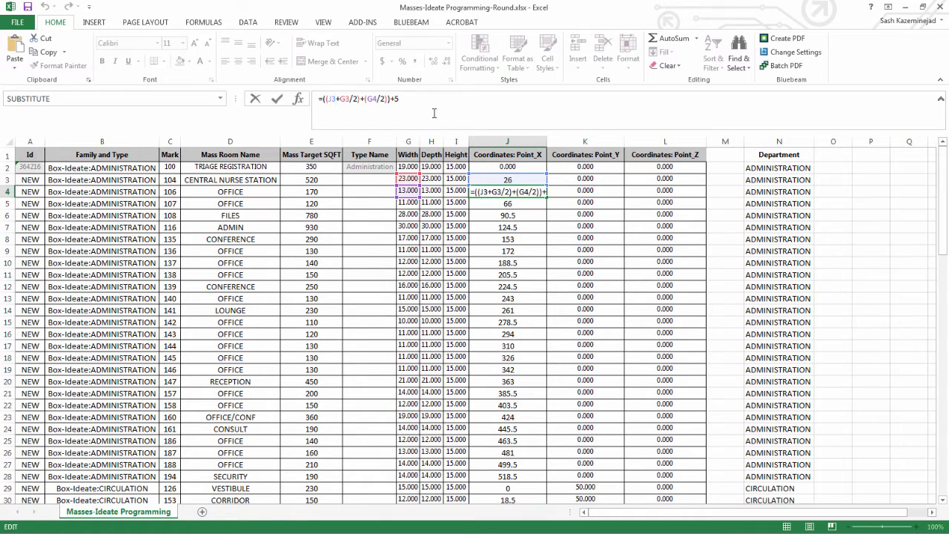
key(ctrl+Return)
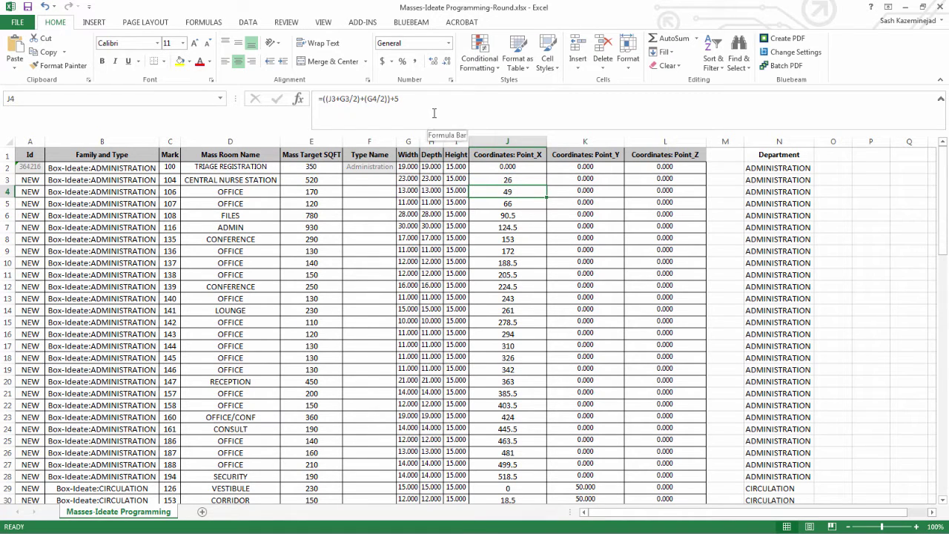
key(alt+Tab)
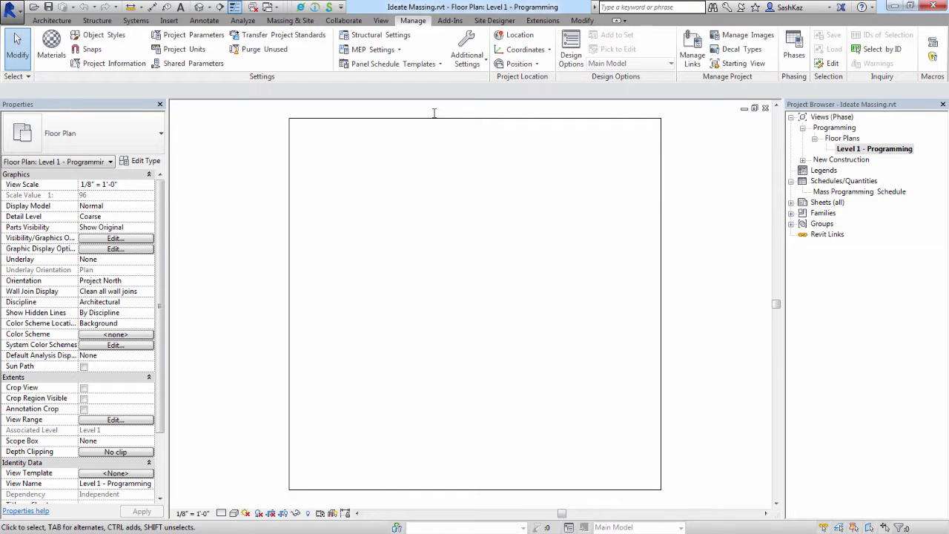
- Switch to the Box-Ideate.rfa 3D view and keep the Administration type in Family Types
click(269, 9)
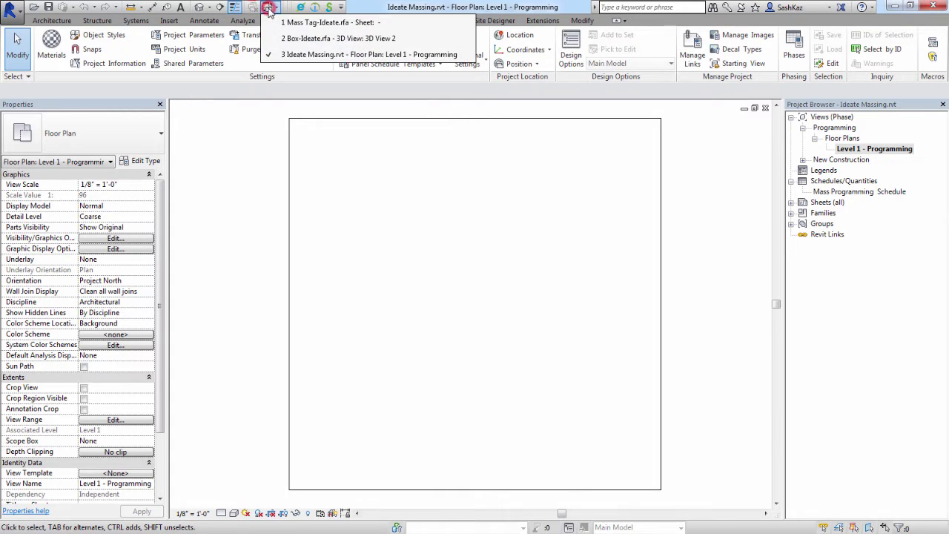
click(289, 38)
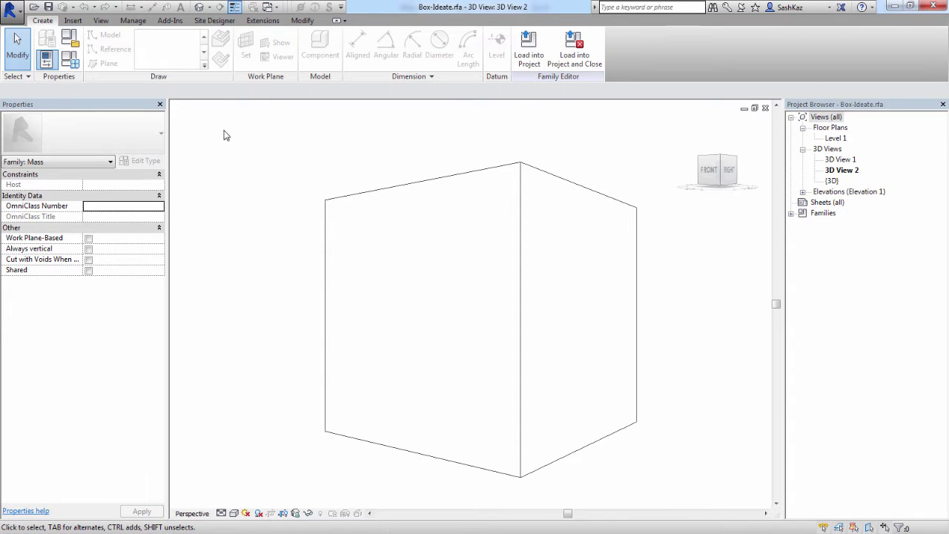
click(77, 65)
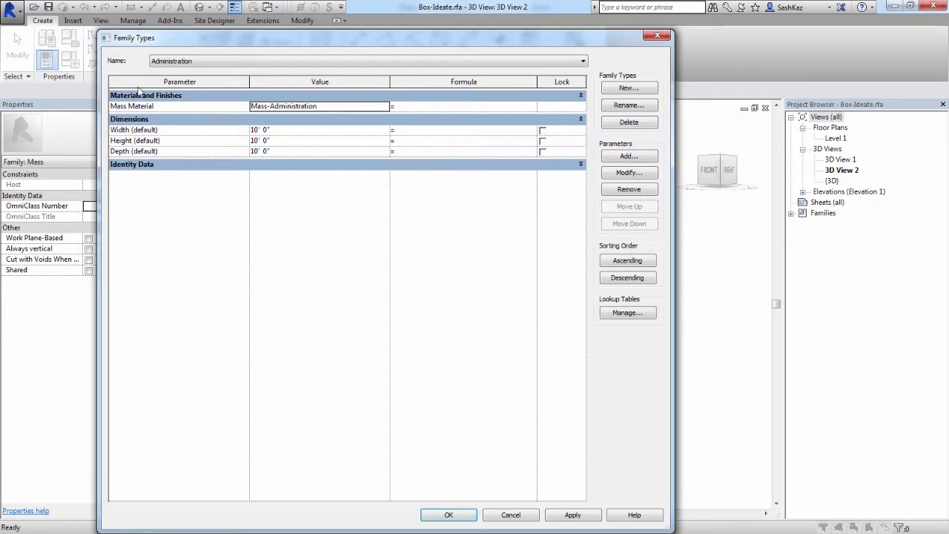
click(188, 65)
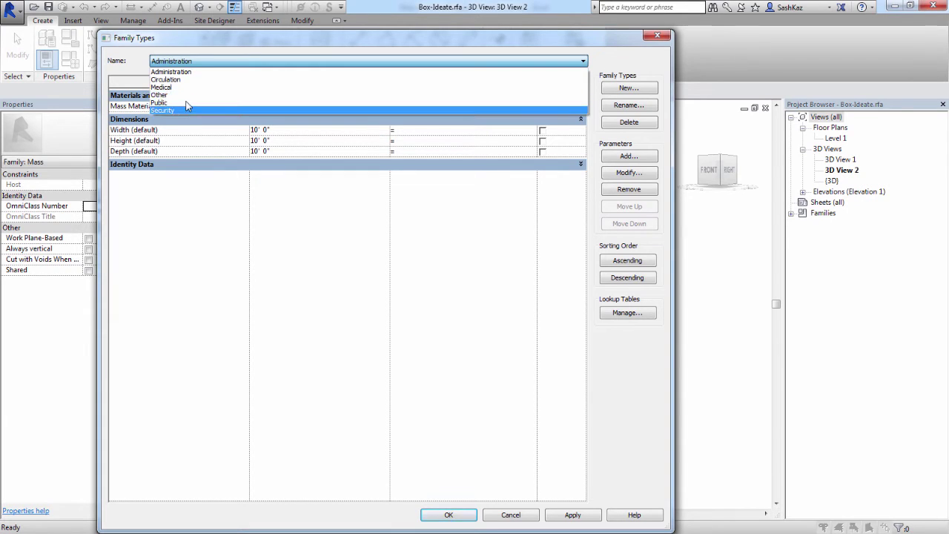
click(190, 52)
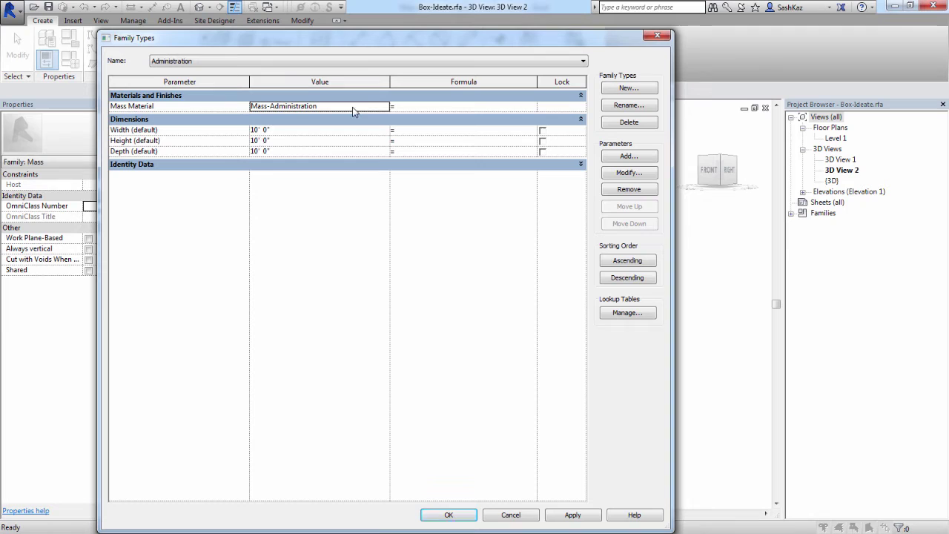
- Confirm the Administration Mass Material is the red Mass-Administration material, then close both dialogs
click(386, 107)
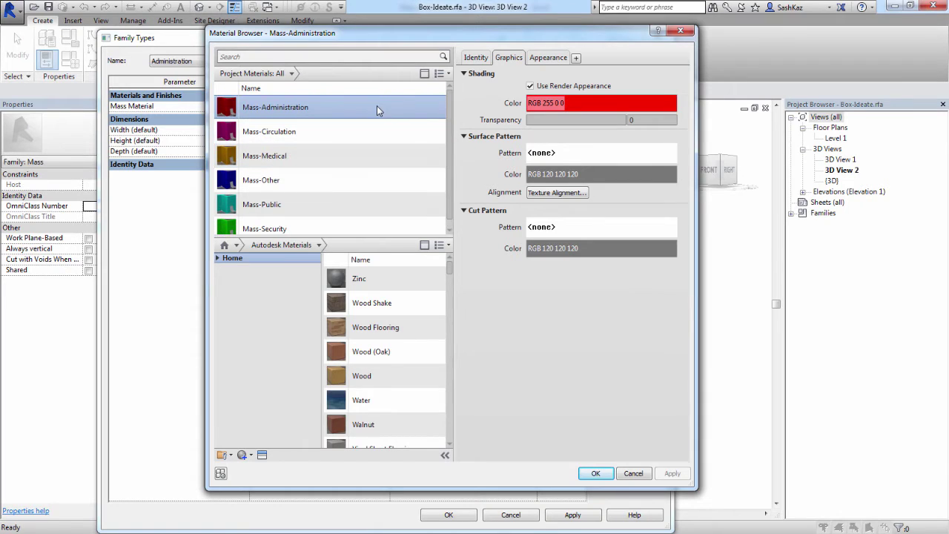
click(546, 58)
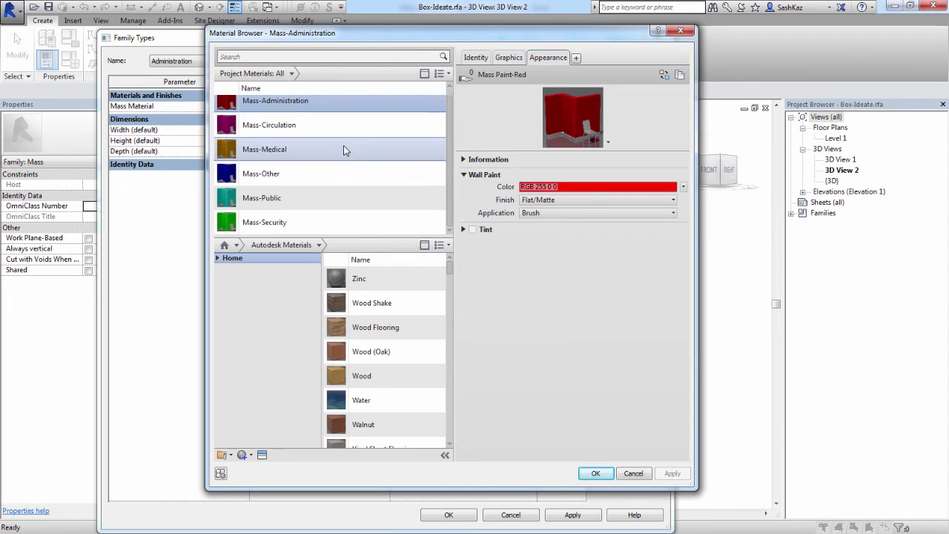
click(596, 473)
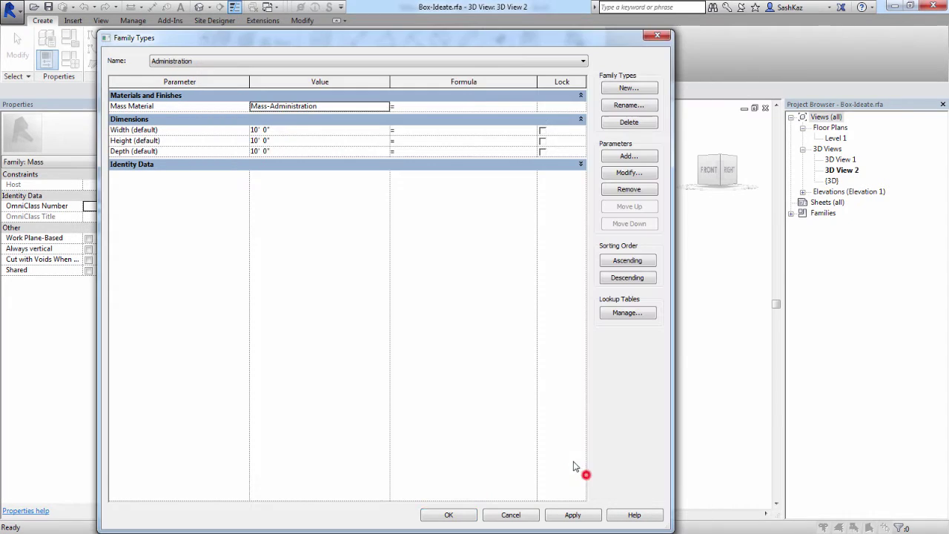
click(448, 515)
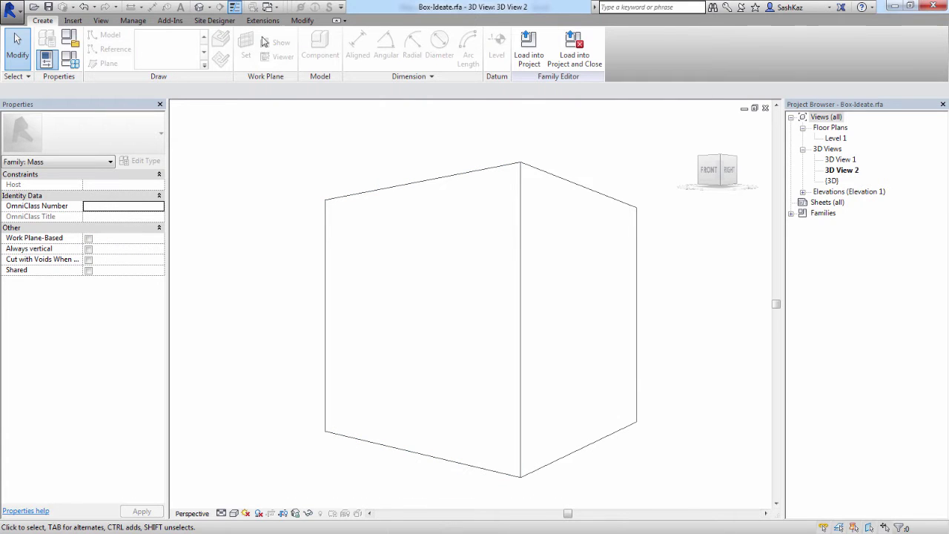
- Switch to Mass Tag-Ideate.rfa and review the Mass Room Name label without changes
click(267, 7)
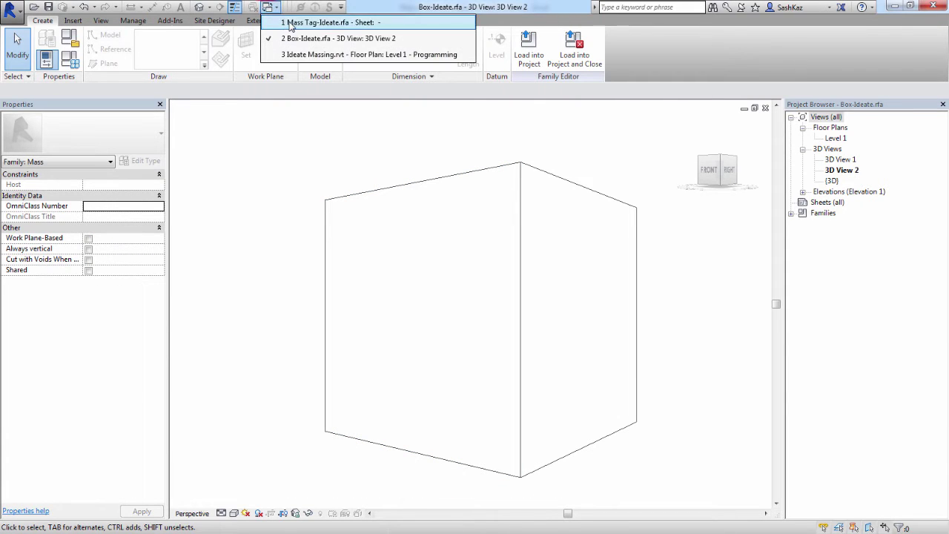
click(292, 26)
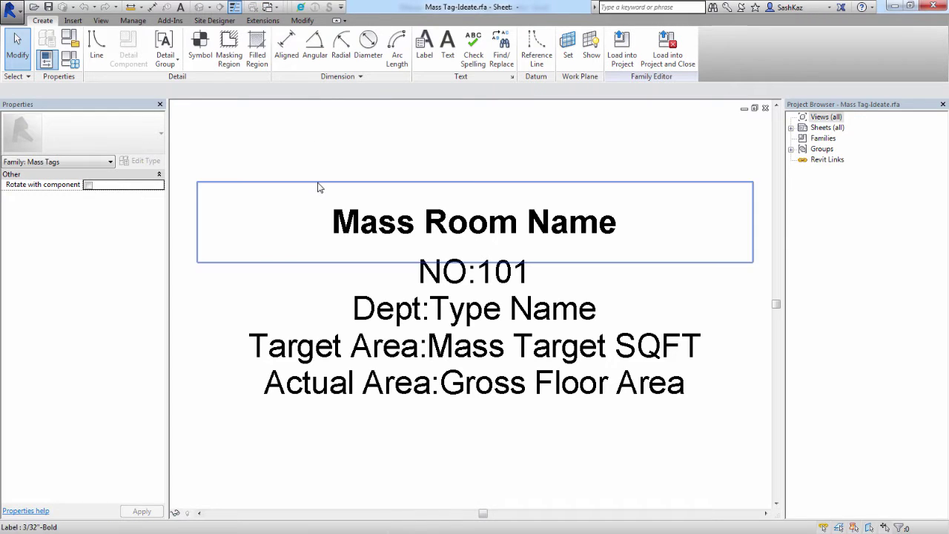
click(406, 215)
click(410, 60)
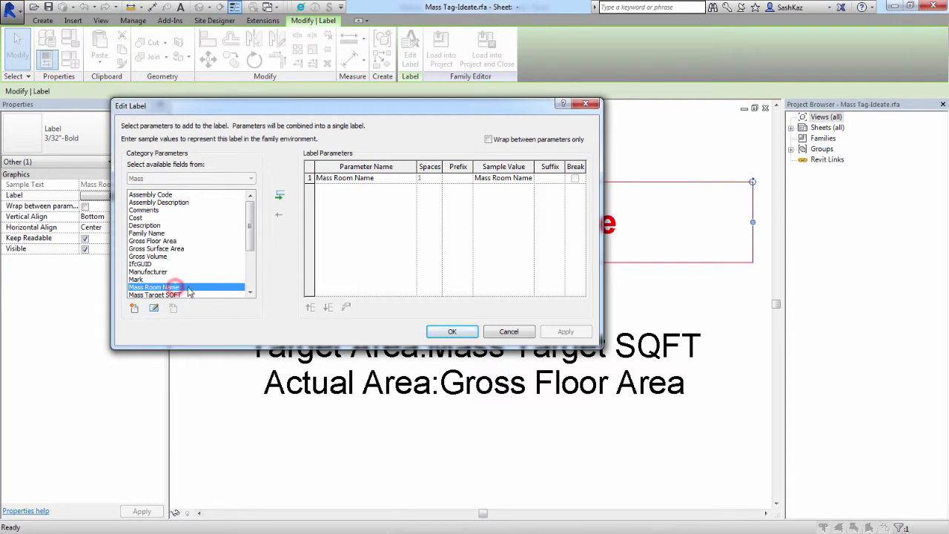
click(494, 332)
- Review the multi-line label's NO, Dept, Target Area and Actual Area parameters with widened columns
click(509, 335)
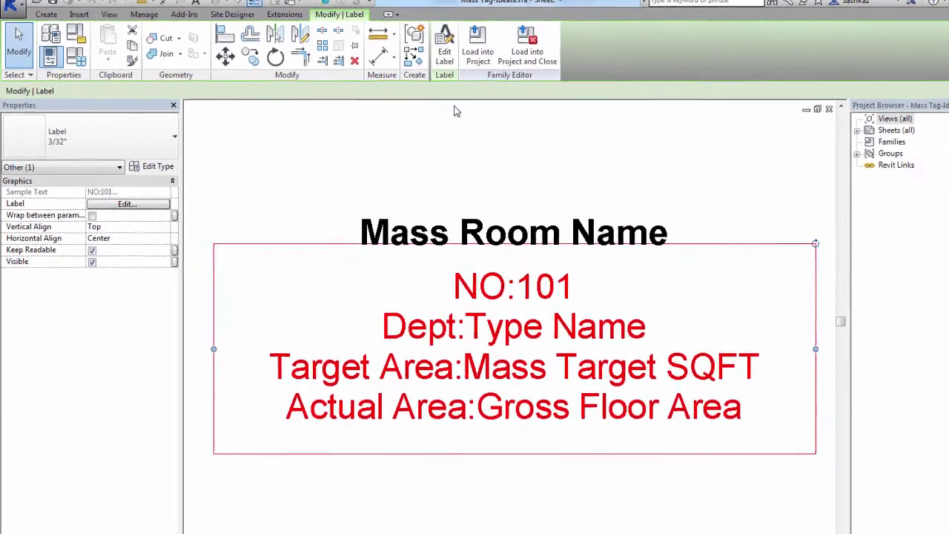
click(444, 51)
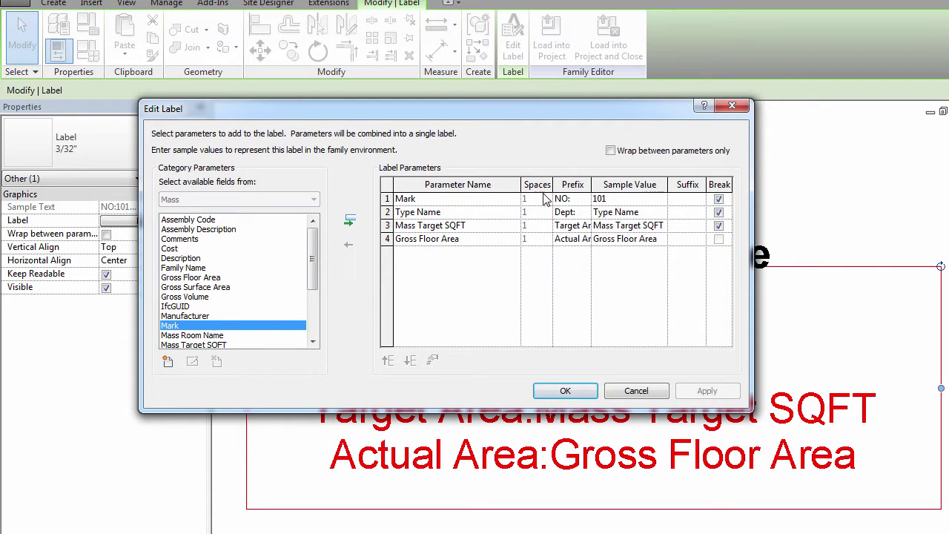
drag(521, 185, 492, 187)
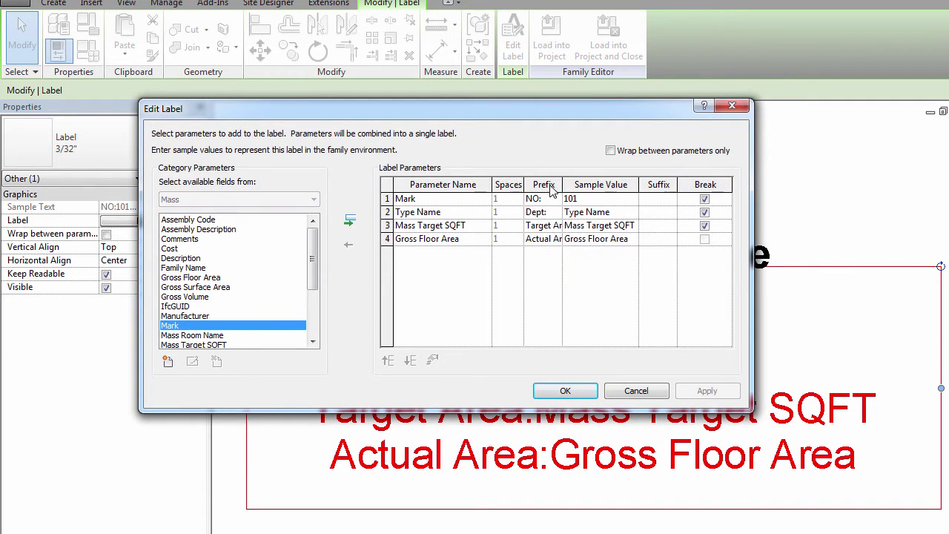
drag(562, 184, 577, 182)
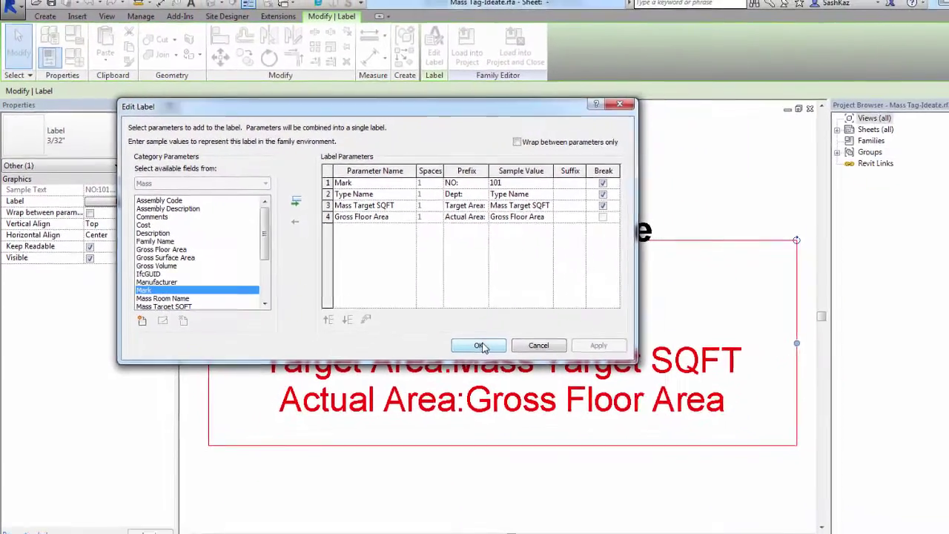
click(565, 391)
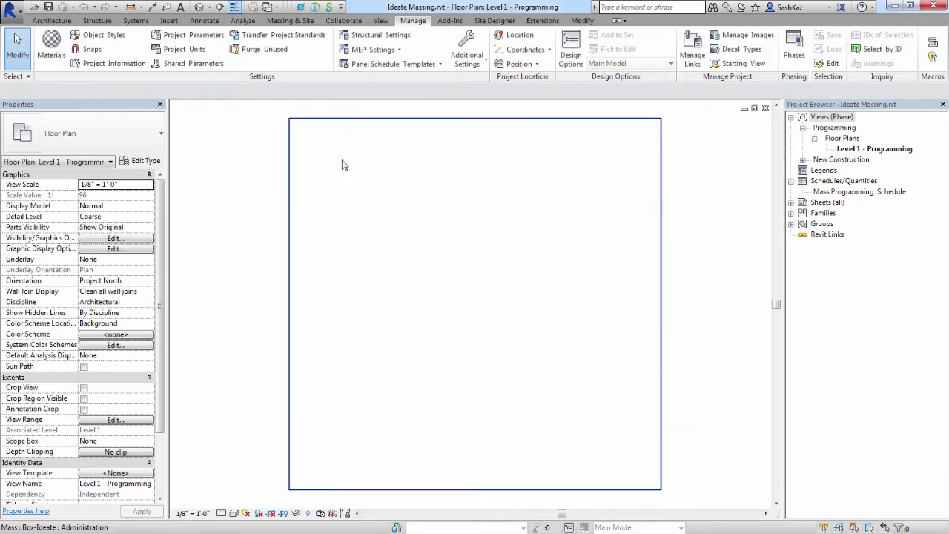
- Launch Ideate BIMLink and open the Masses-Ideate Programming link's properties
click(315, 10)
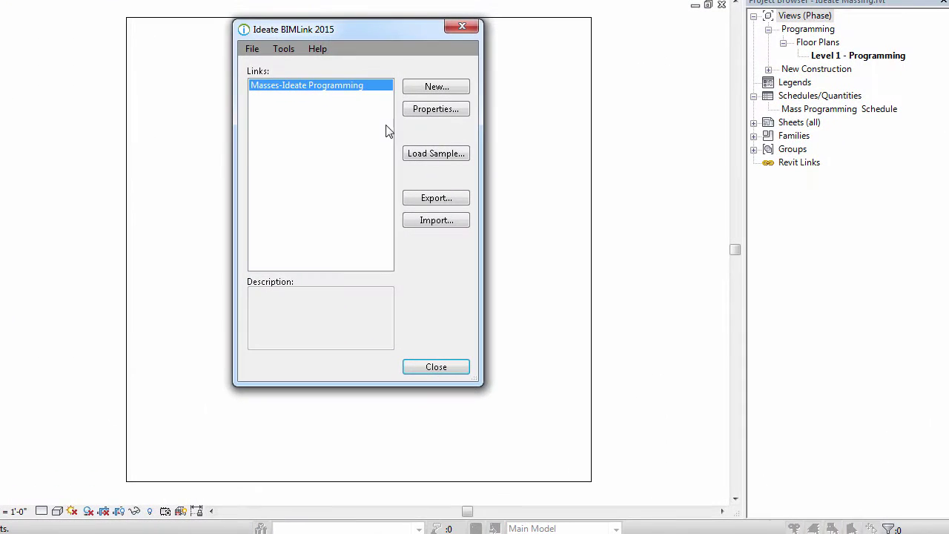
click(426, 111)
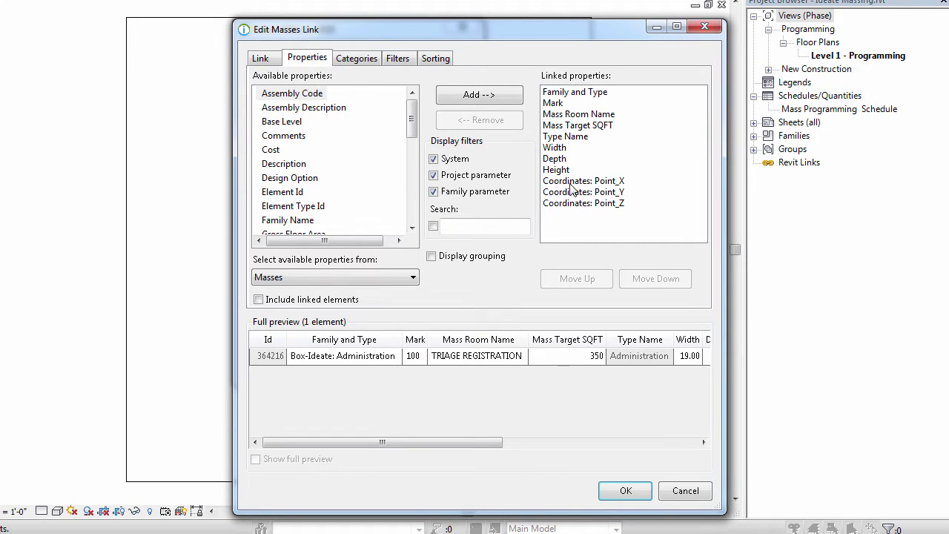
mouse_move(443, 442)
mouse_down()
mouse_move(658, 446)
mouse_move(435, 445)
mouse_up()
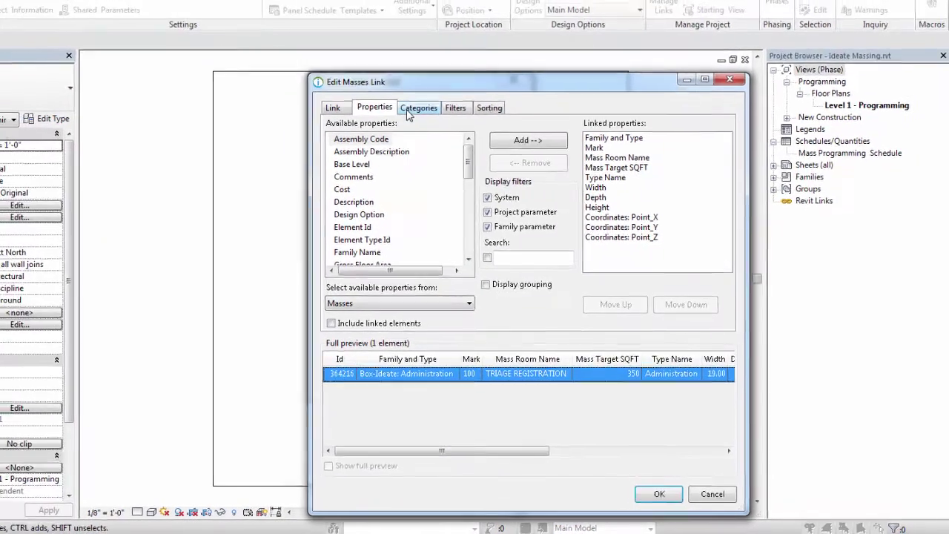
- Review the link's category, filter and sorting (left at none), then save the link definition
click(356, 58)
click(503, 152)
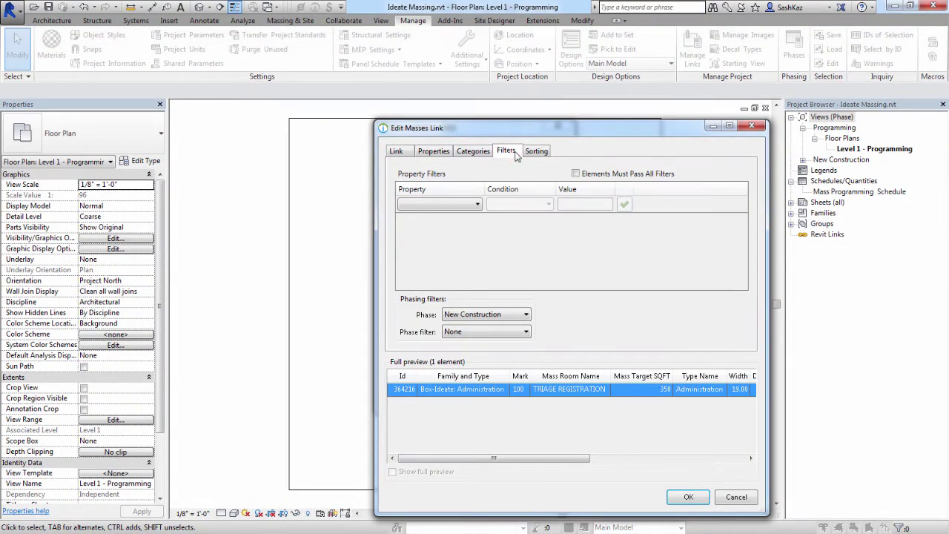
click(529, 152)
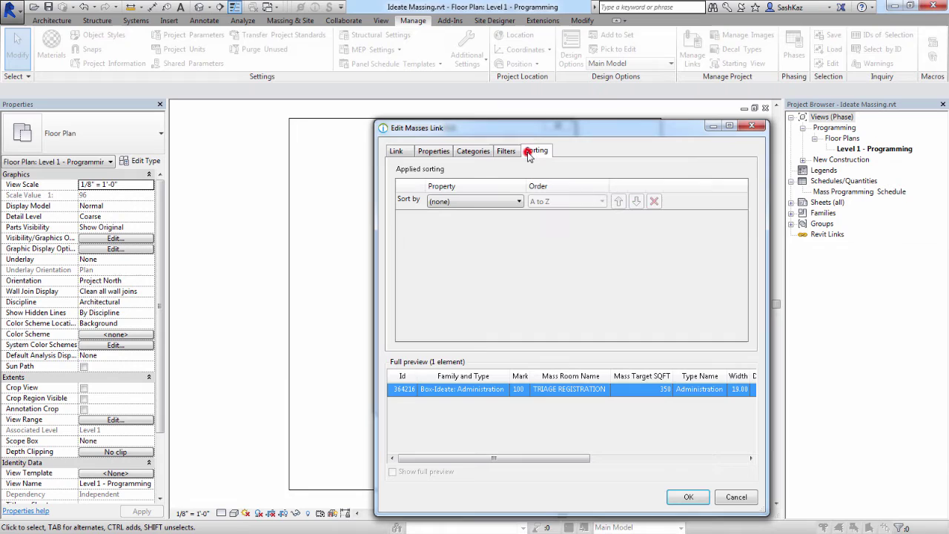
click(511, 201)
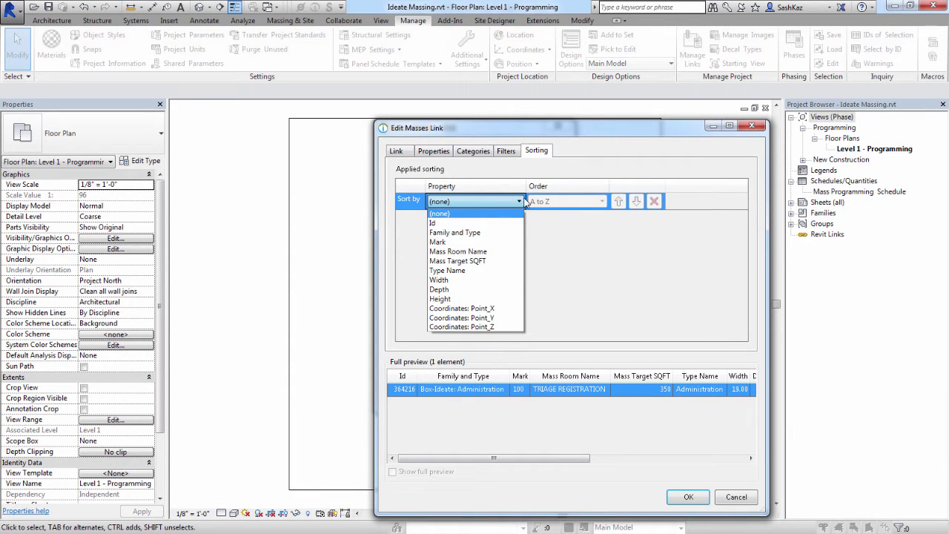
click(530, 246)
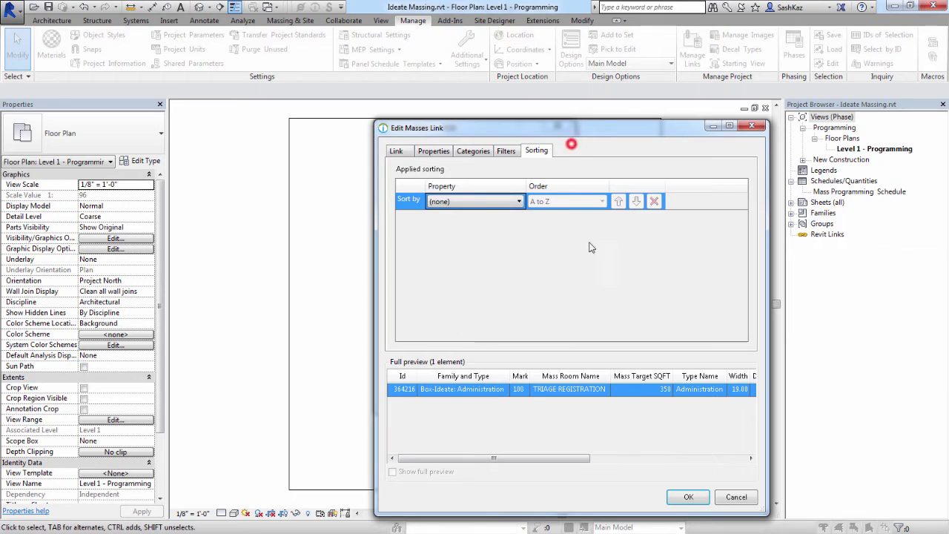
click(736, 498)
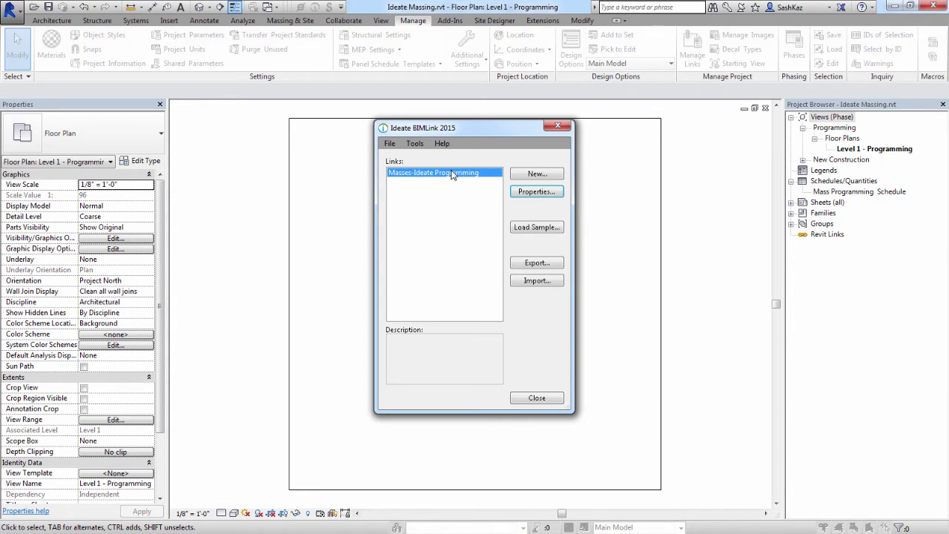
right_click(451, 175)
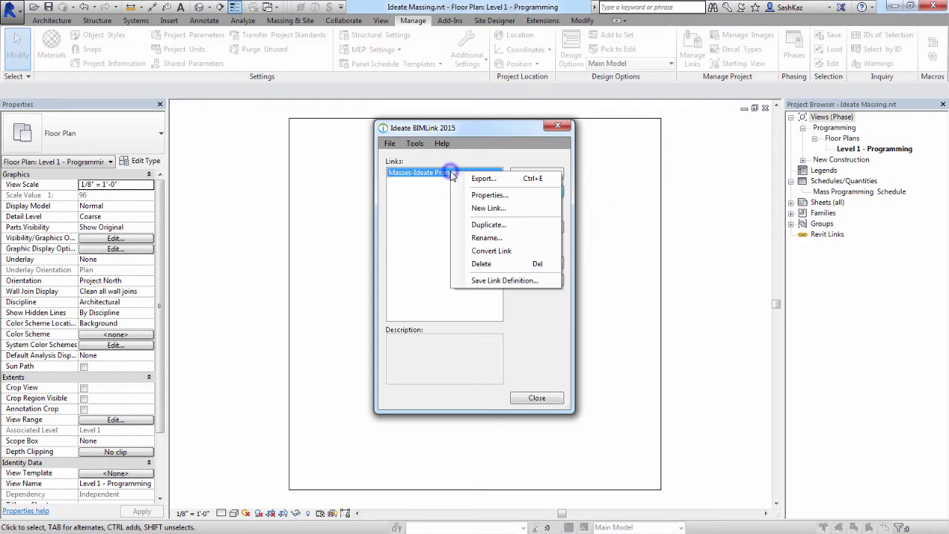
click(498, 282)
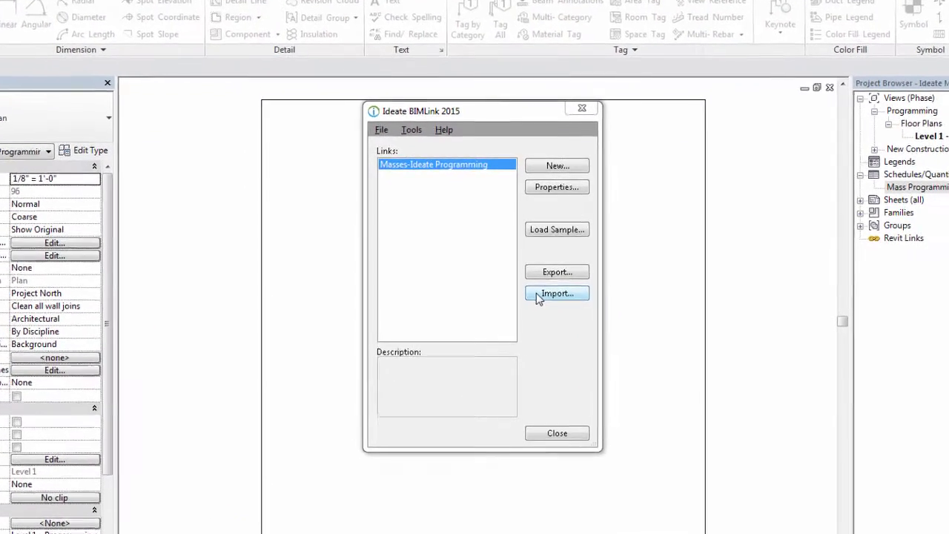
- Preview importing Masses-Ideate Programming-Round.xlsx and scroll through its rows, starting at OFFICE
click(538, 294)
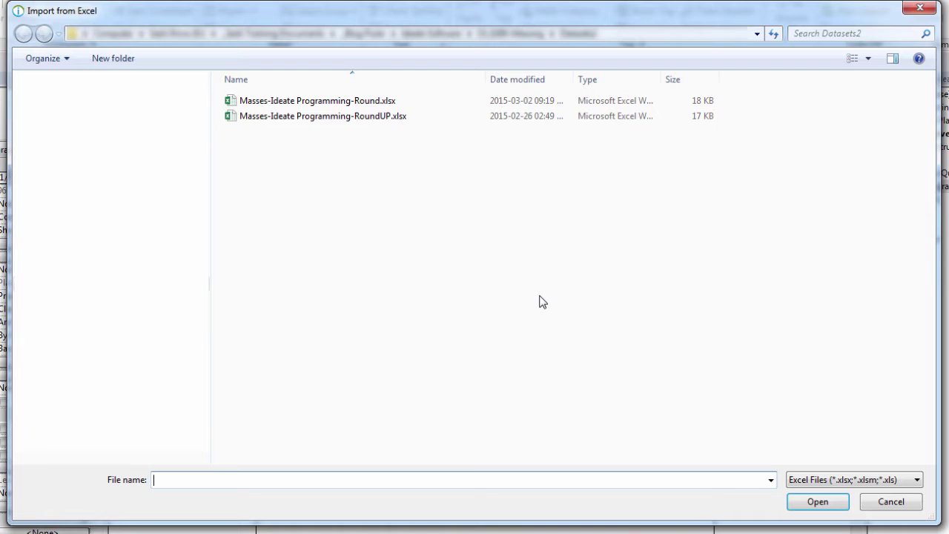
double_click(361, 104)
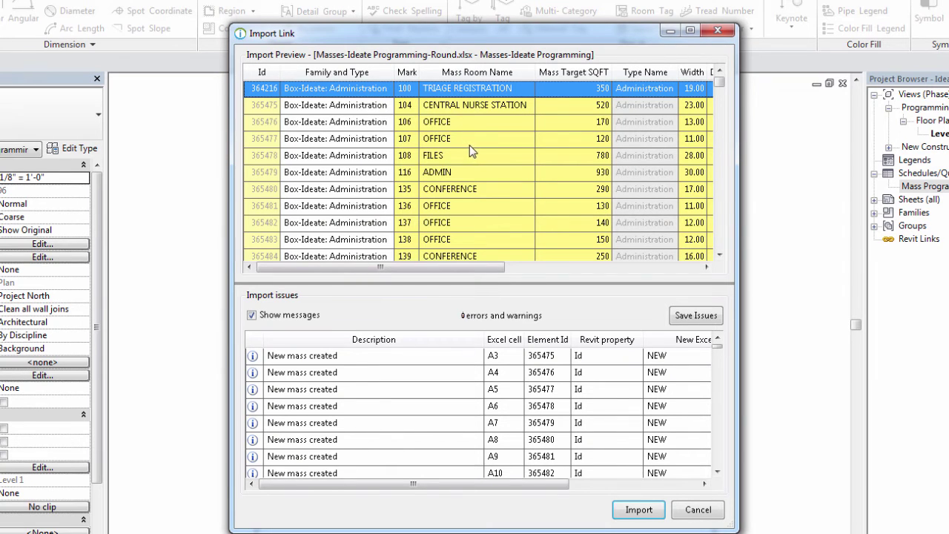
click(484, 123)
scroll(484, 131, down, 18)
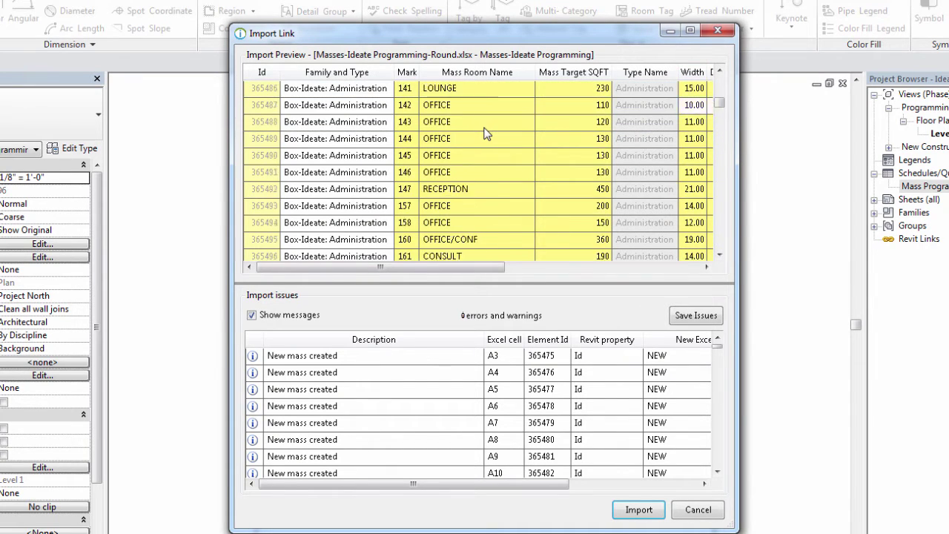
scroll(484, 138, down, 1)
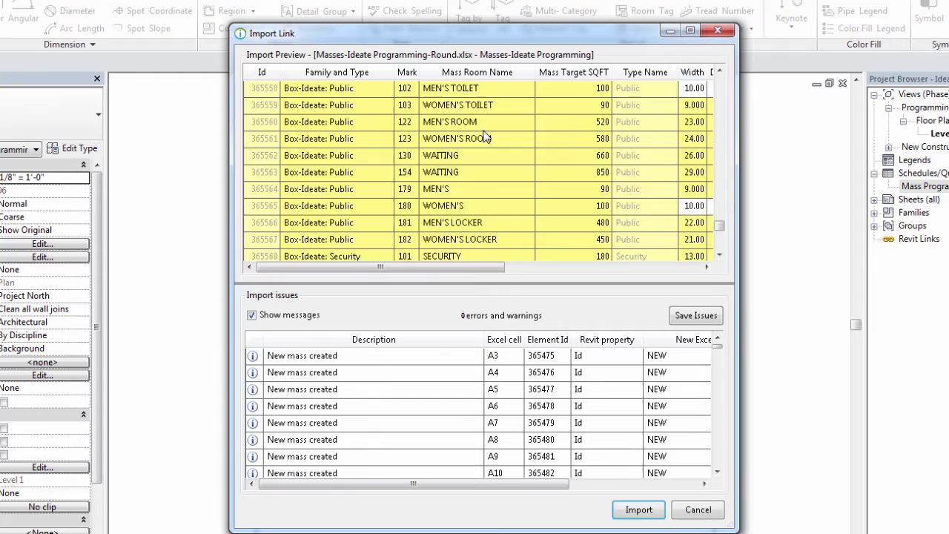
scroll(484, 137, up, 20)
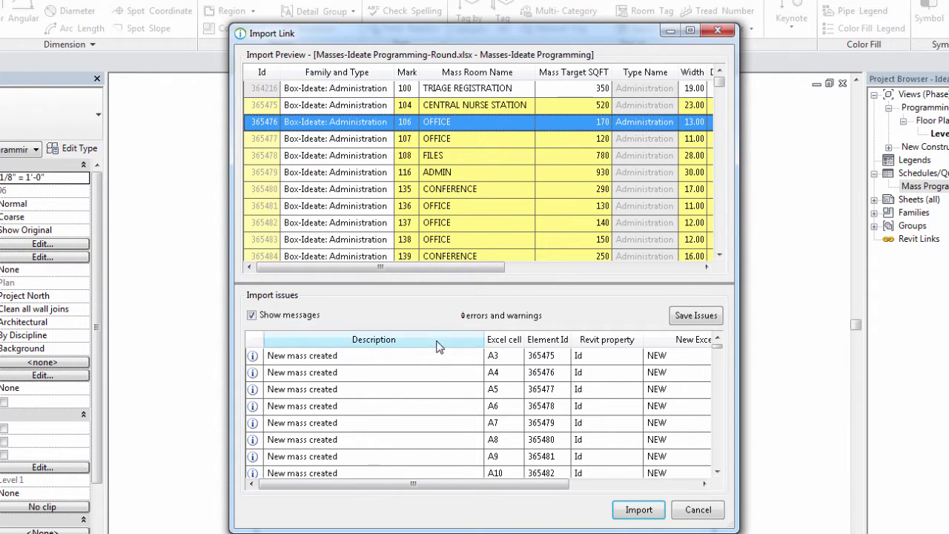
scroll(366, 380, down, 7)
scroll(427, 379, up, 3)
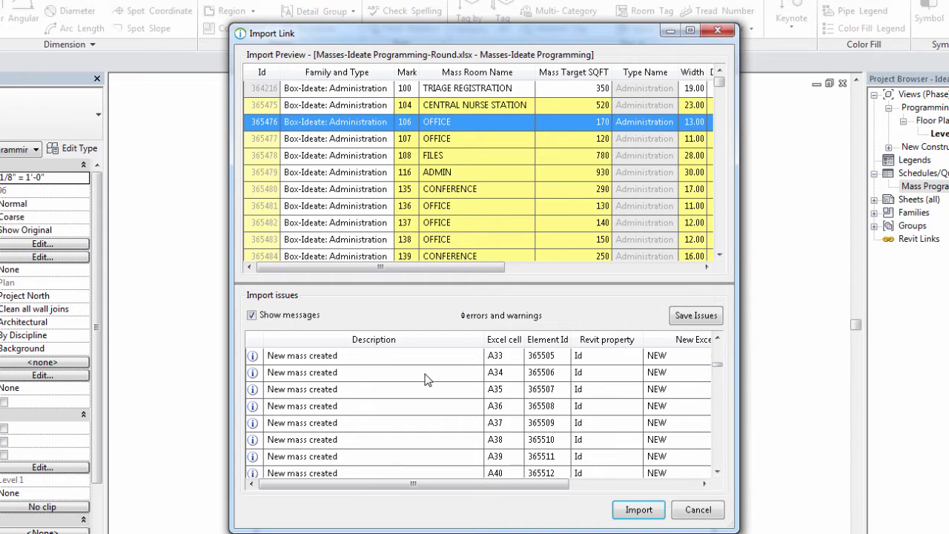
scroll(426, 379, up, 4)
- Check the new-mass message for cell A4, import the rows as masses, and close BIMLink
click(426, 372)
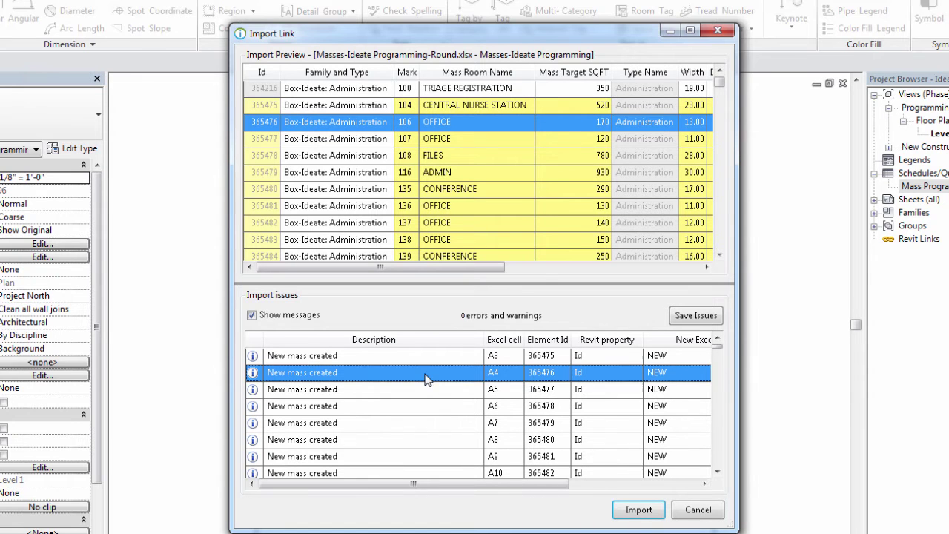
click(625, 510)
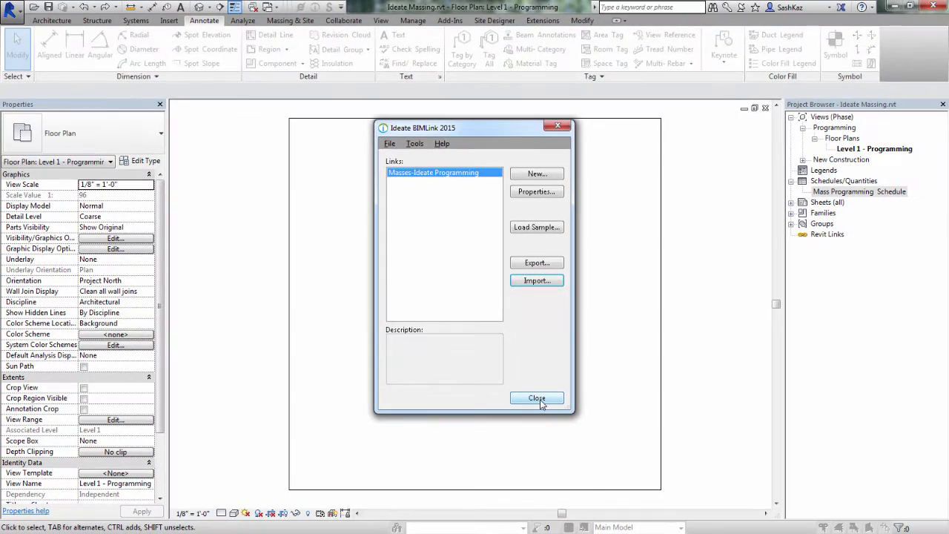
click(541, 401)
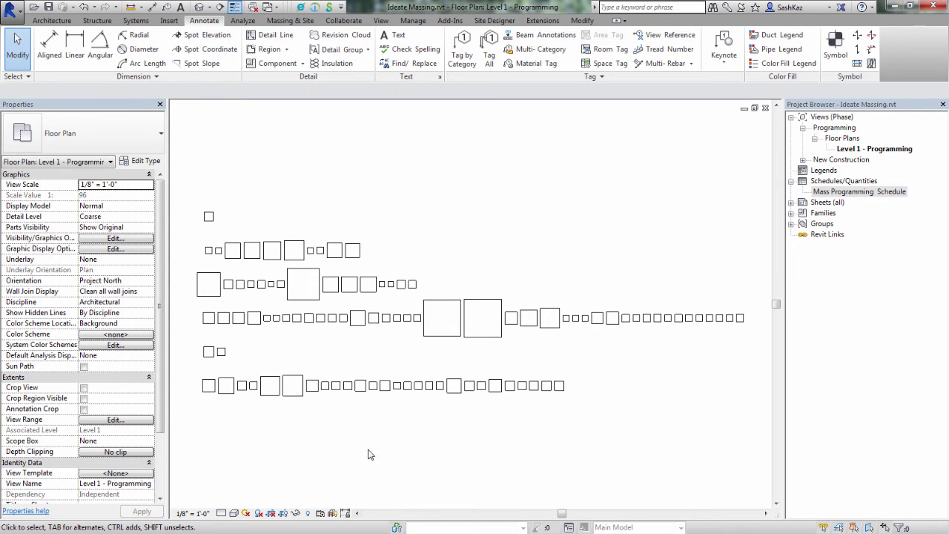
- Switch the Level 1 - Programming plan's visual style to Shaded to show department colours
click(233, 513)
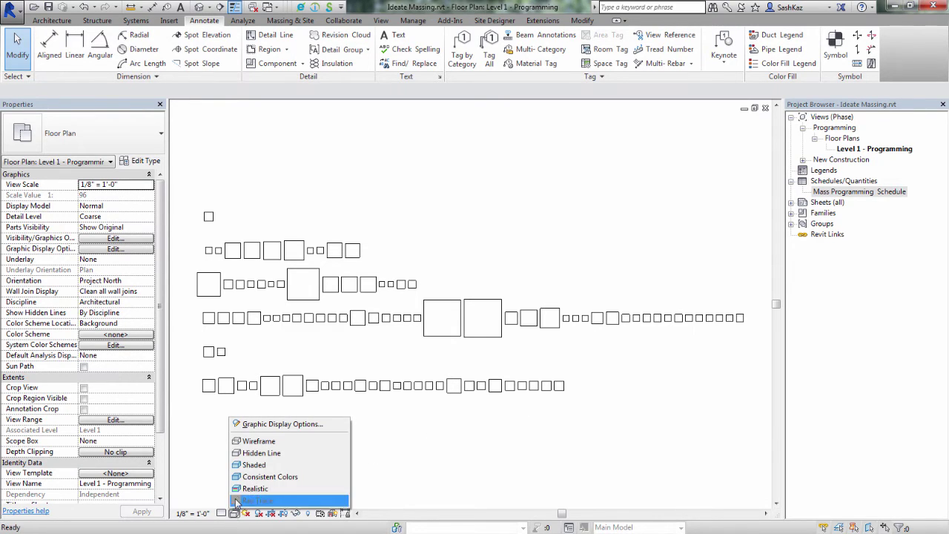
click(252, 465)
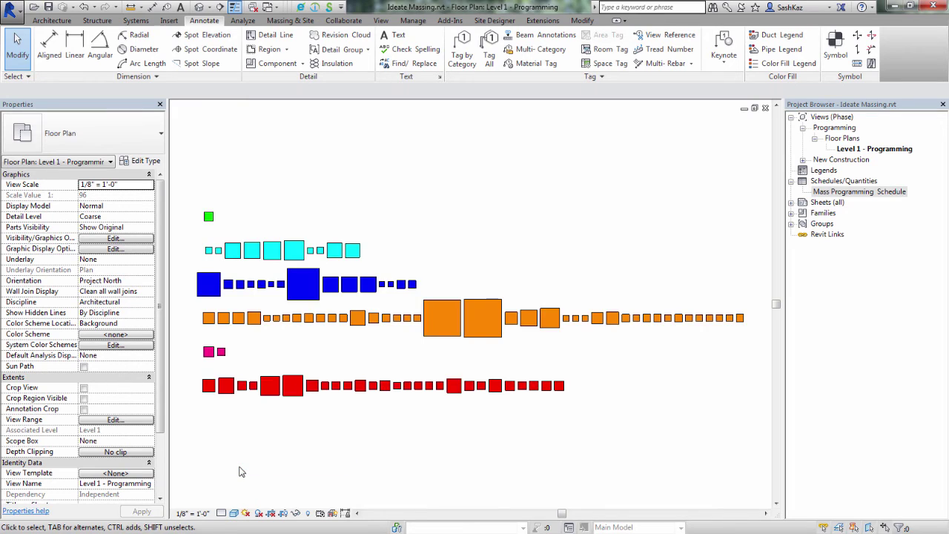
scroll(451, 186, down, 1)
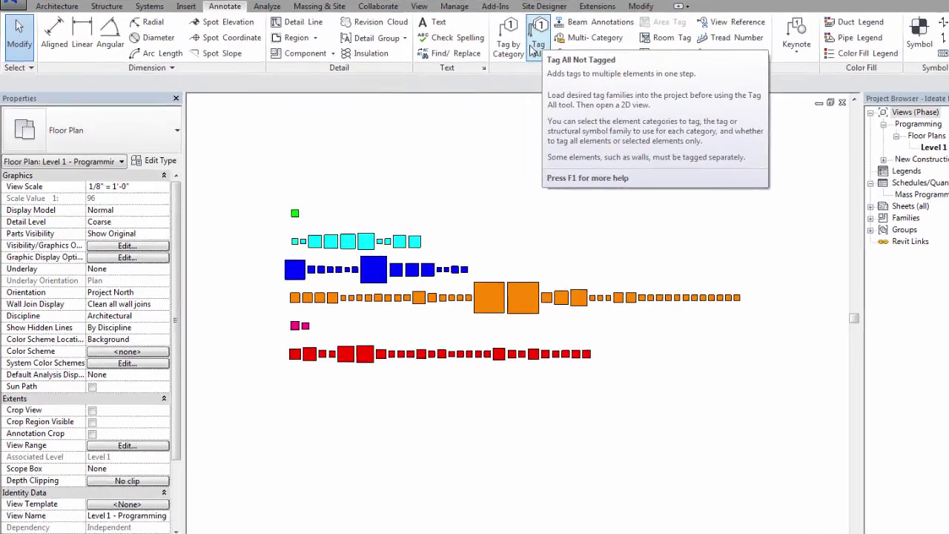
- Tag All masses in the view with the Mass Tag-Ideate mass tag
click(483, 60)
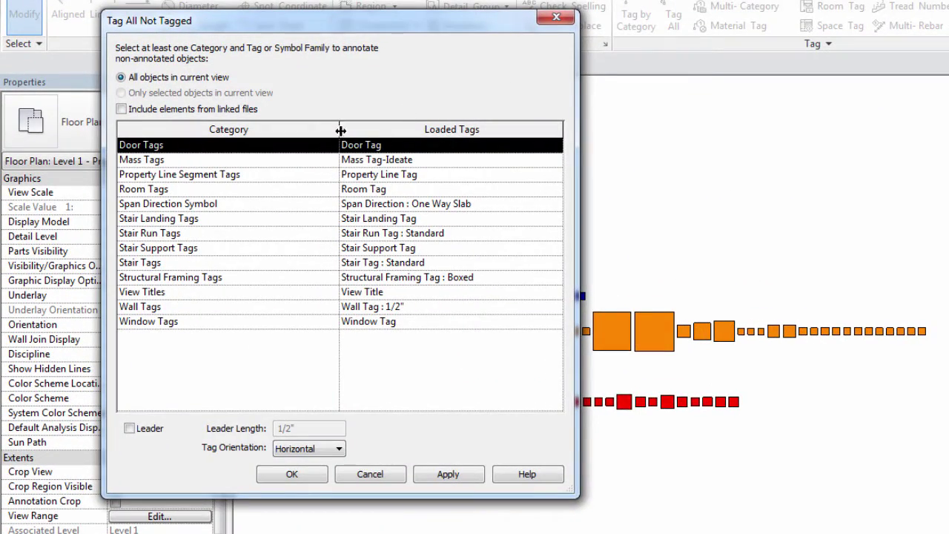
click(147, 159)
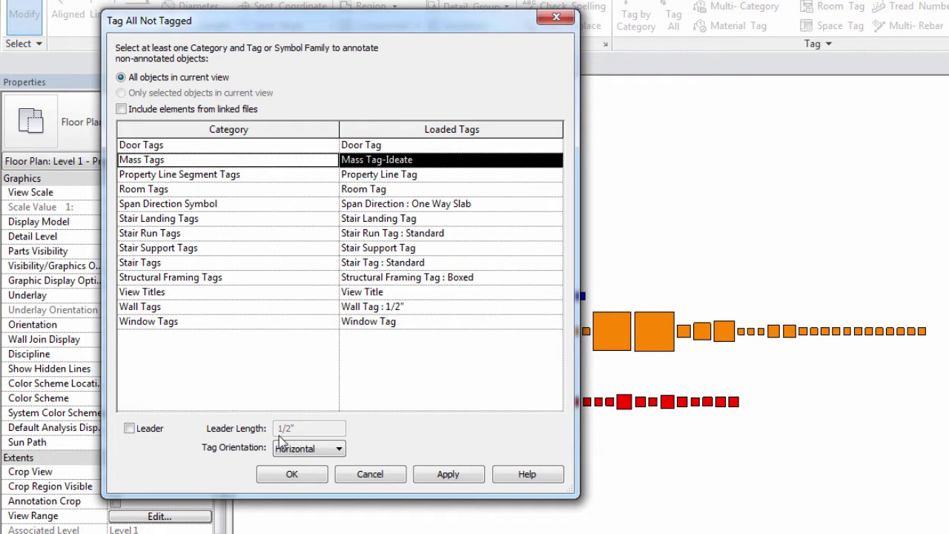
click(454, 474)
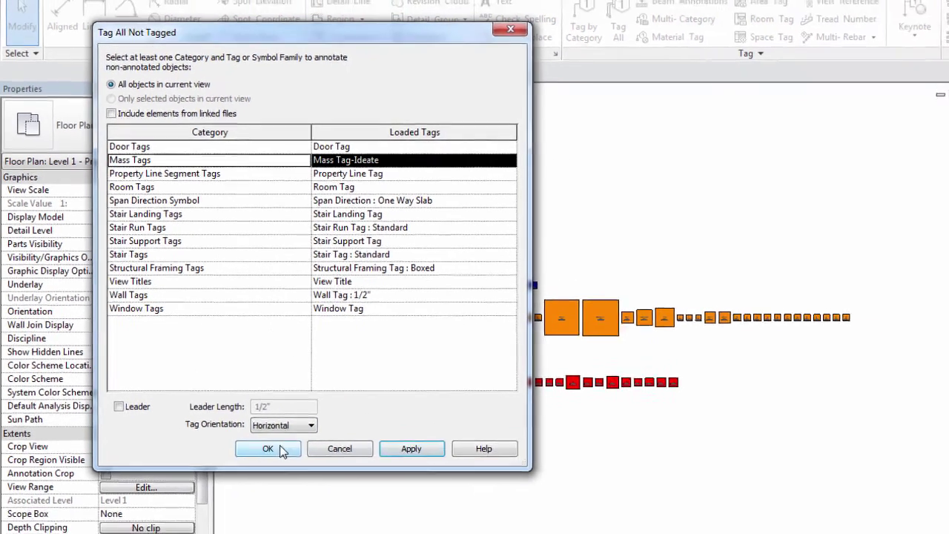
click(292, 474)
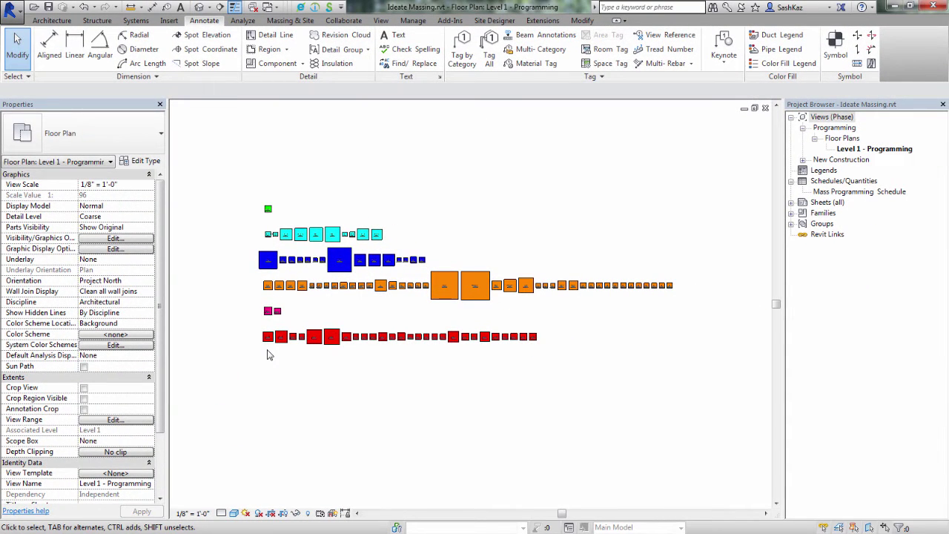
- Zoom and pan across the tagged red masses, then open Ideate Explorer for the view
scroll(268, 355, up, 10)
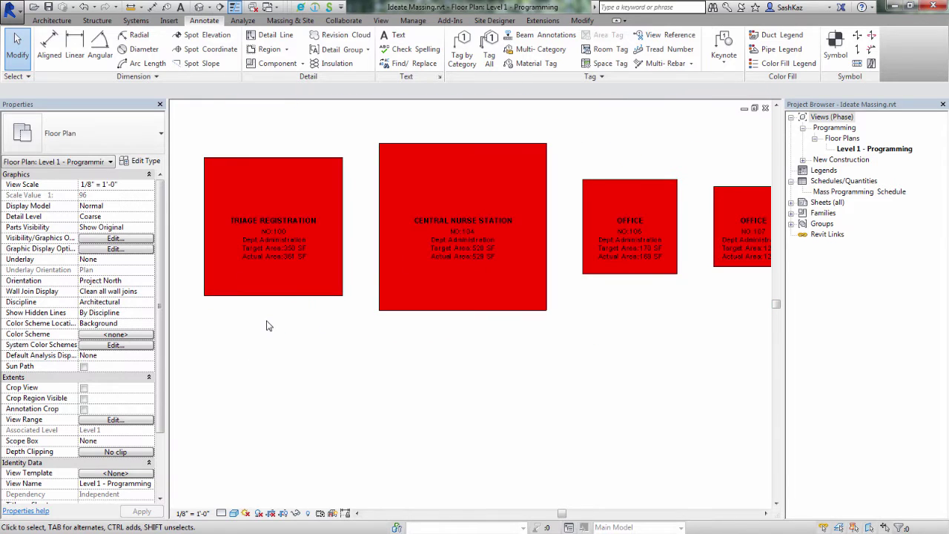
scroll(267, 324, up, 5)
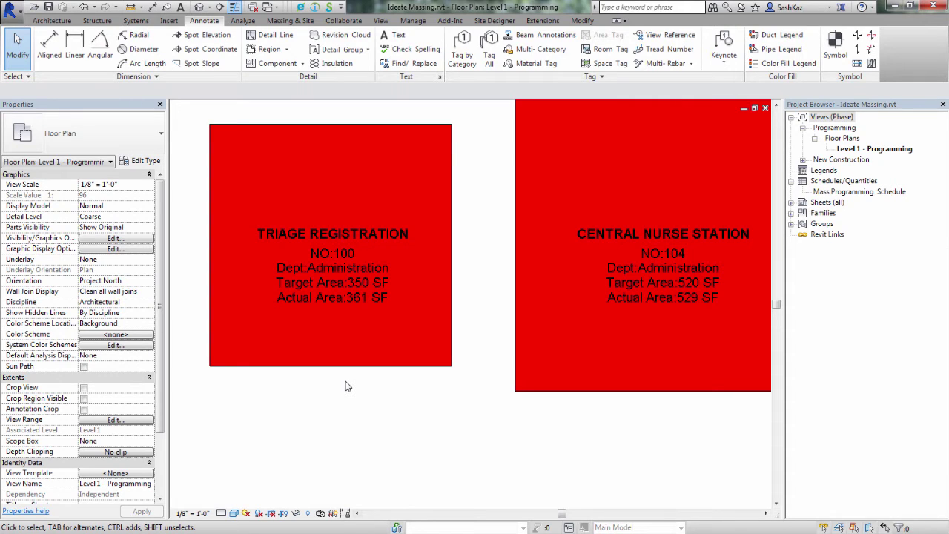
scroll(335, 408, down, 2)
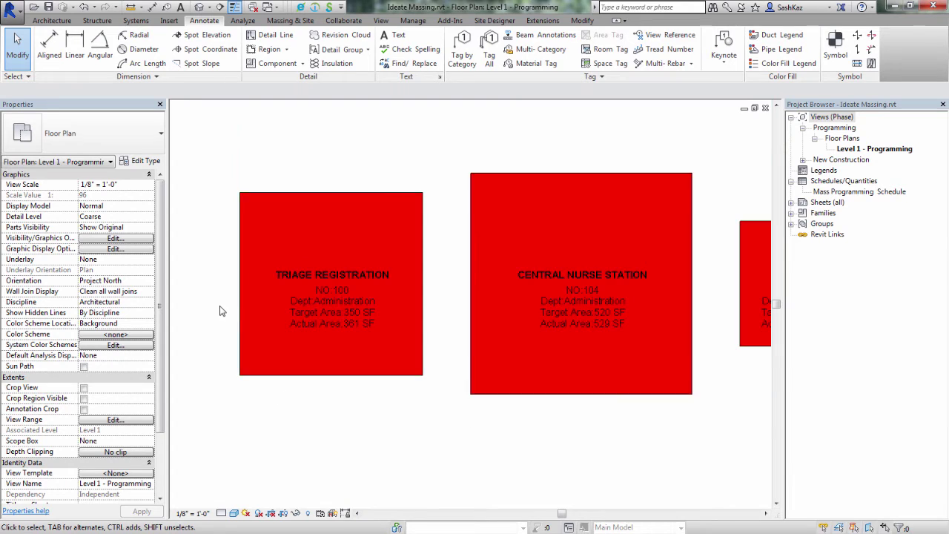
scroll(259, 308, up, 2)
middle_drag(260, 305, 277, 309)
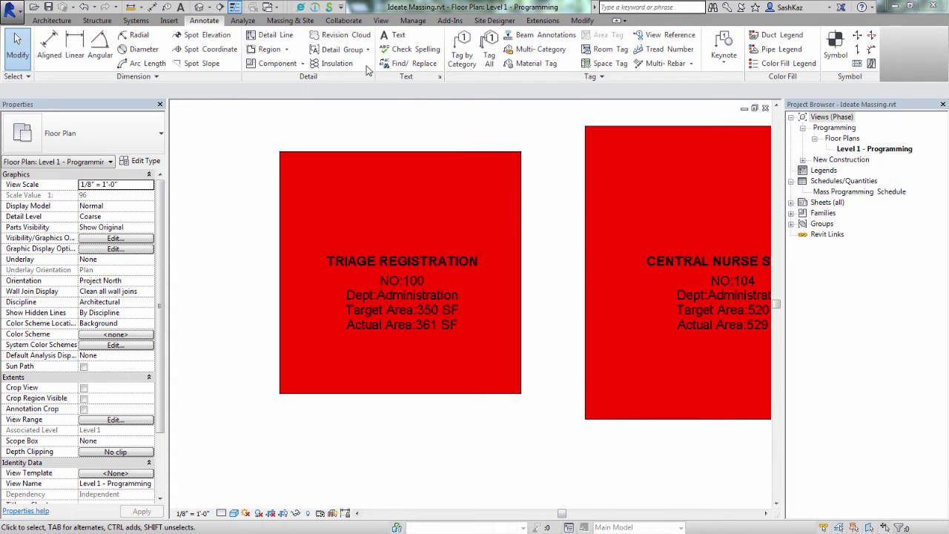
click(301, 7)
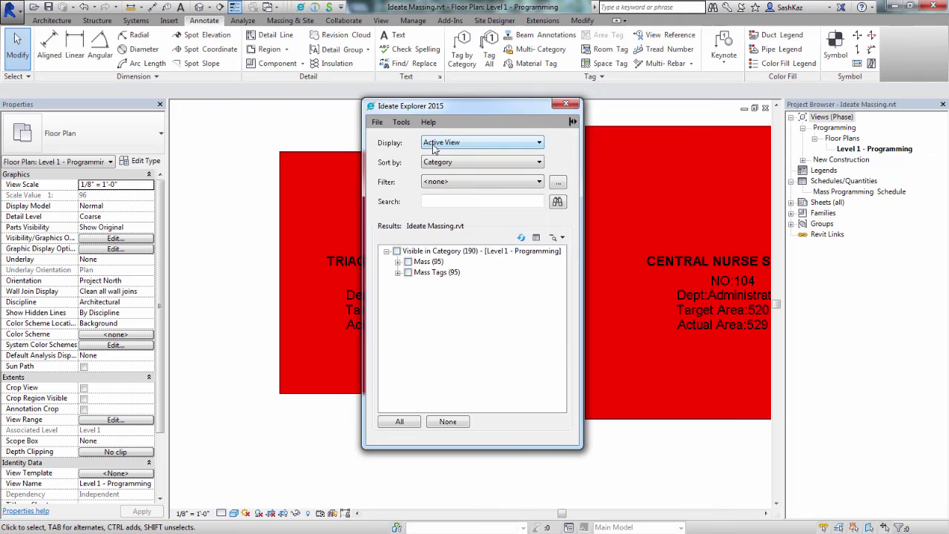
- Select all 95 masses in Ideate Explorer, add a Level 1 mass floor, and close the explorer
click(408, 262)
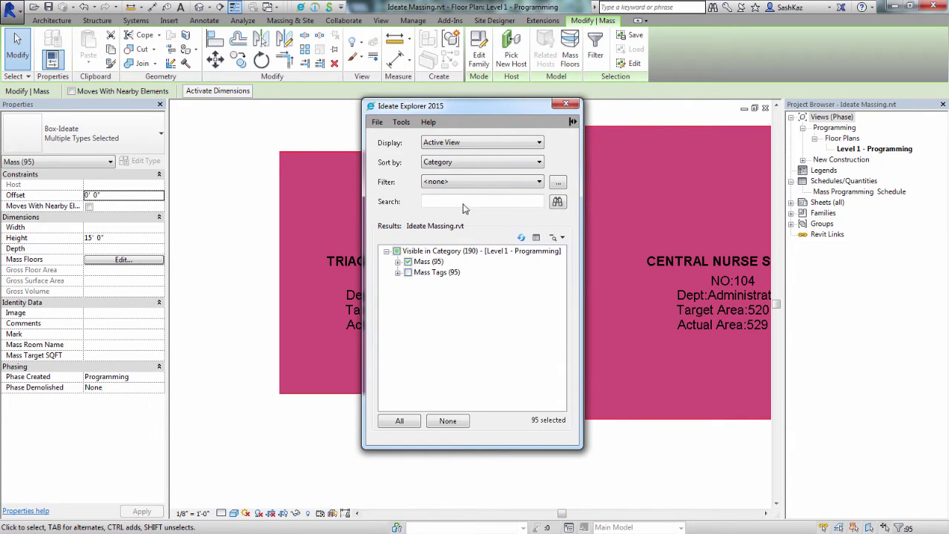
click(565, 56)
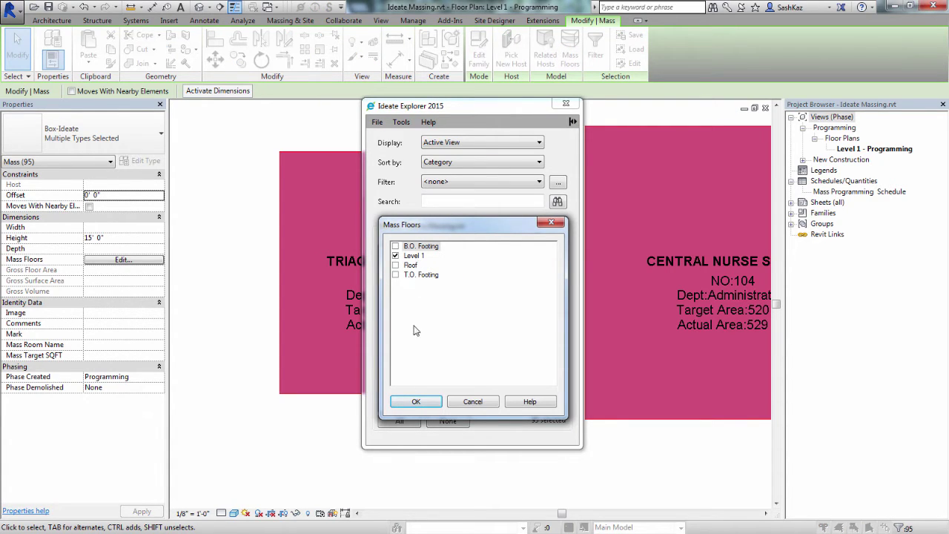
click(416, 402)
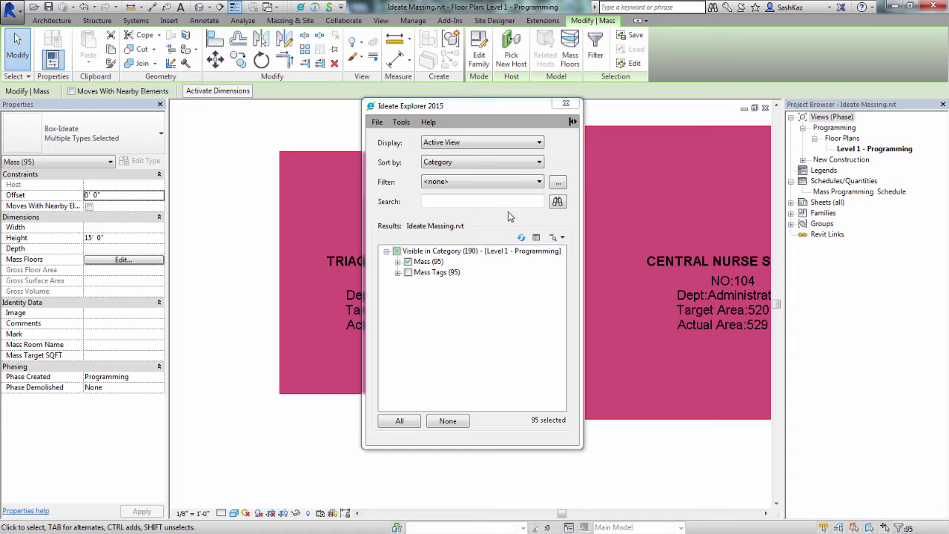
click(565, 105)
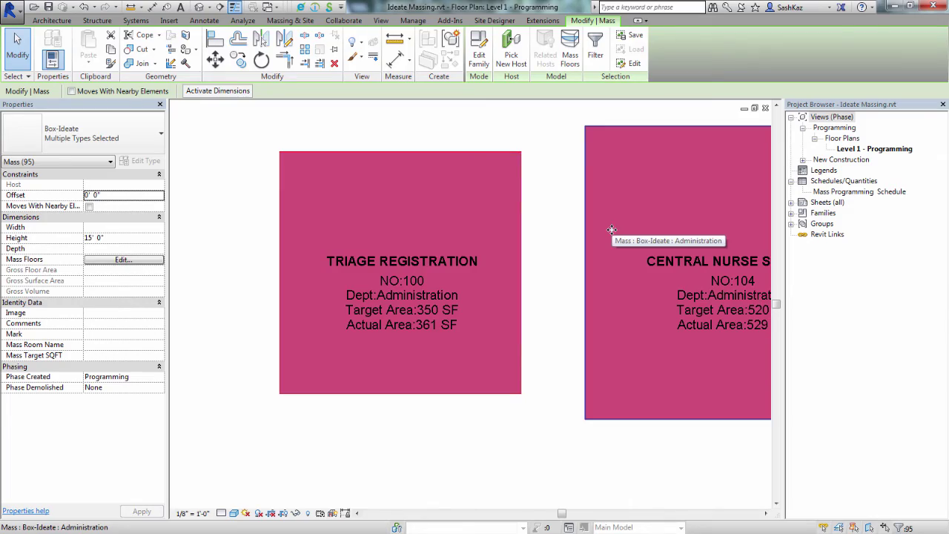
- Widen the Triage Registration mass leftward to 404 SF, checking the Mass Programming Schedule before and after
key(Escape)
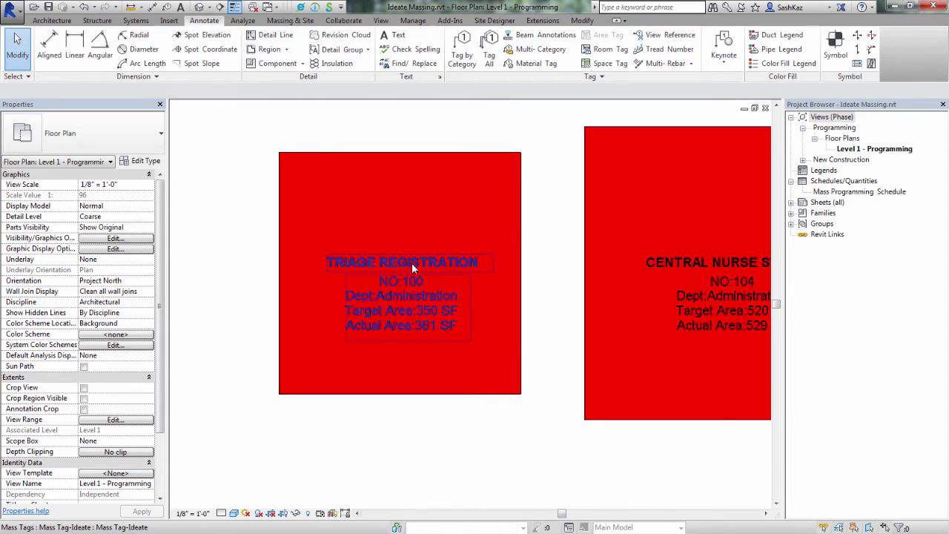
double_click(842, 193)
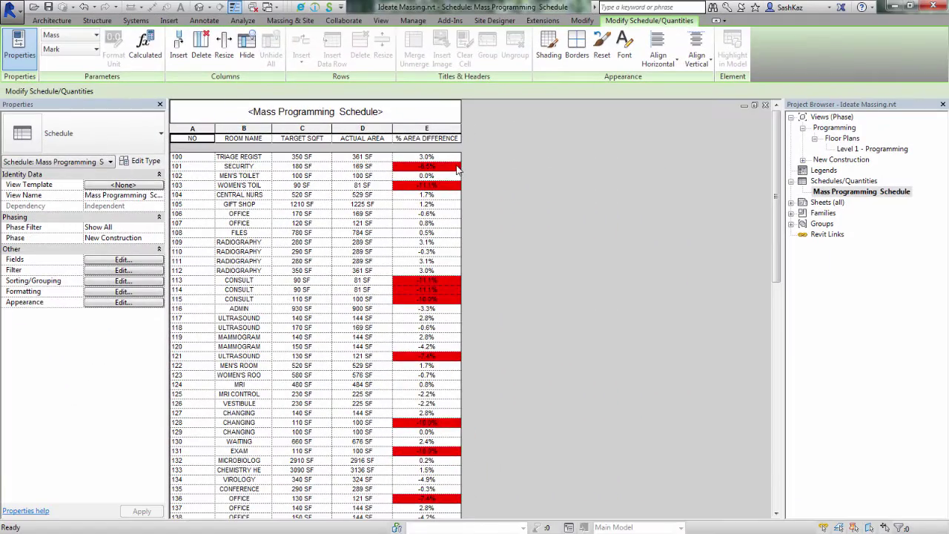
key(ctrl+Tab)
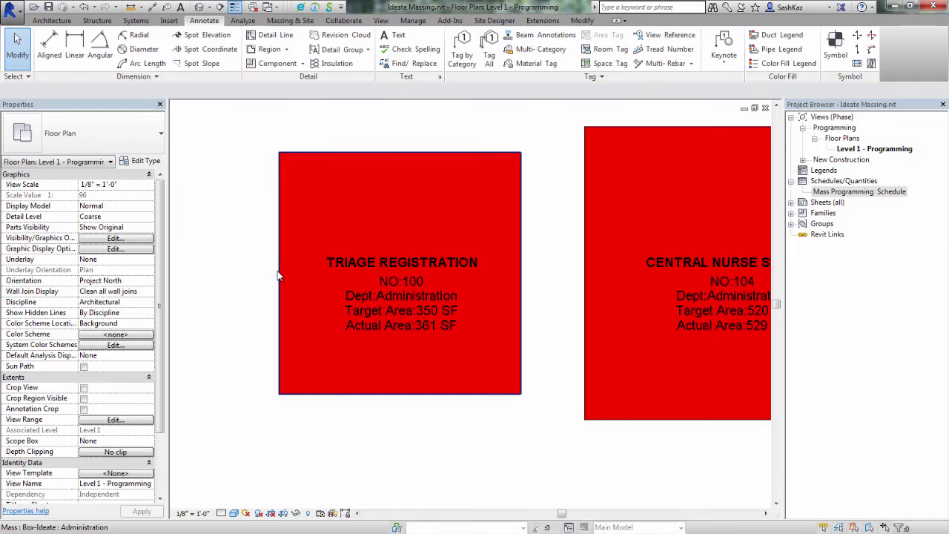
click(276, 273)
drag(275, 274, 250, 272)
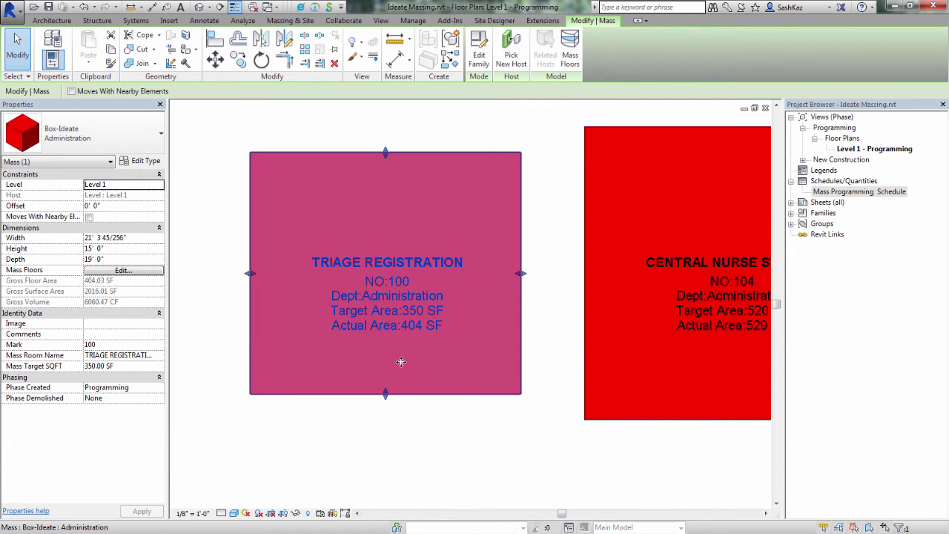
double_click(842, 192)
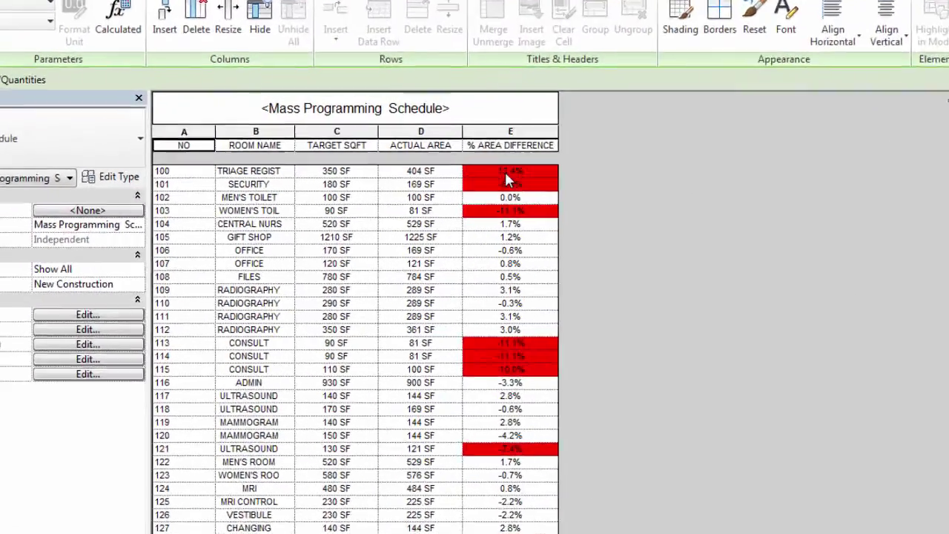